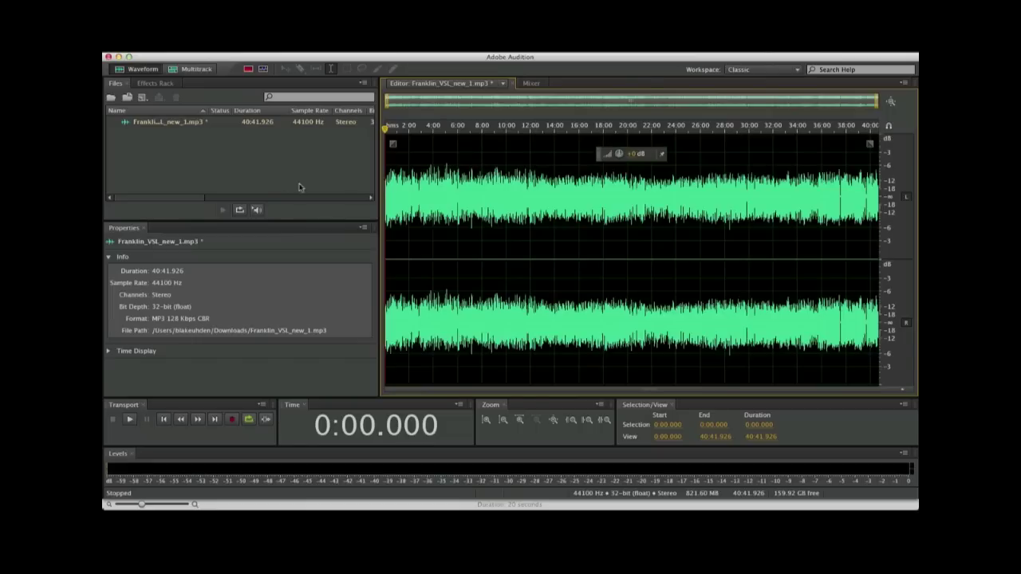
Bring up the effects rack for the loaded Franklin_VSL_new_1.mp3 voice-over.
click(159, 84)
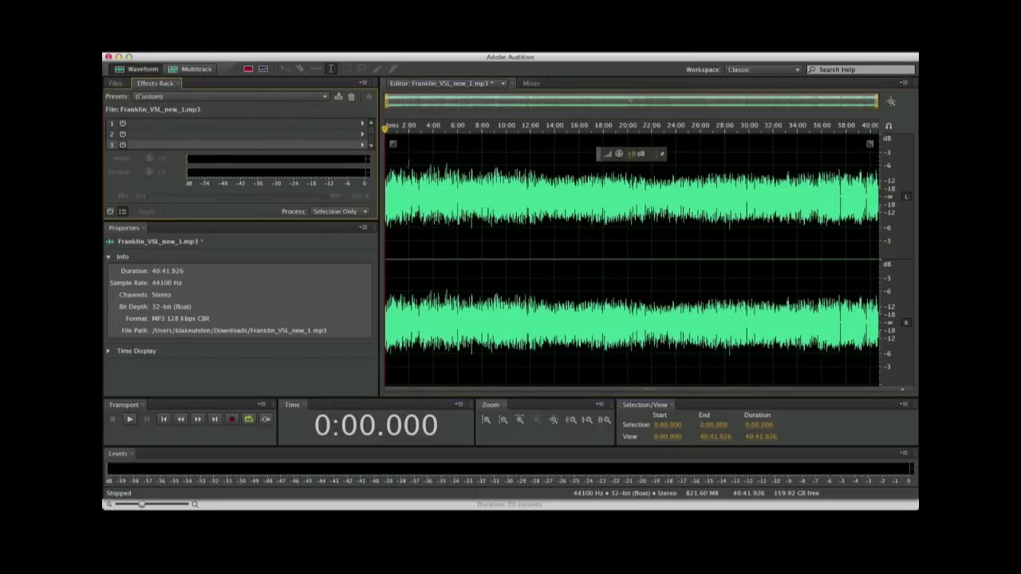
Zoom the waveform to the first eight seconds, showing about three seconds of silence before the voice.
click(408, 164)
scroll(407, 163, up, 5)
scroll(408, 164, up, 5)
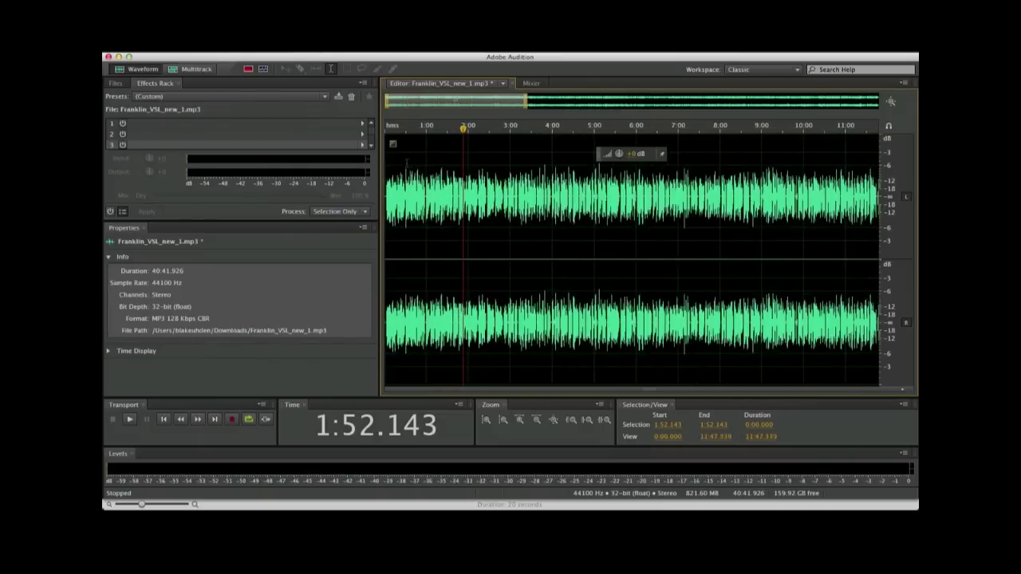
scroll(407, 163, up, 4)
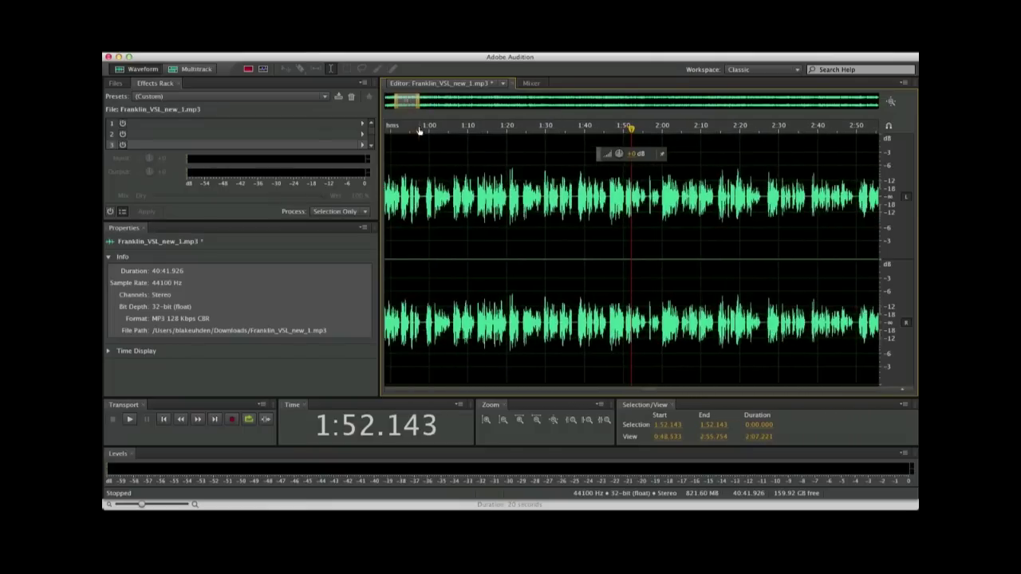
drag(422, 130, 217, 132)
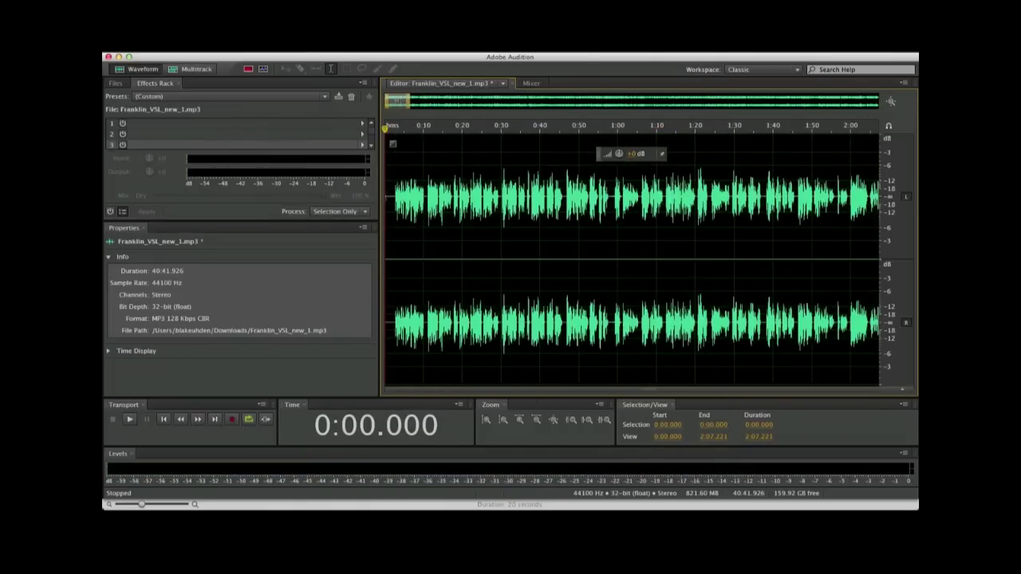
scroll(394, 196, up, 5)
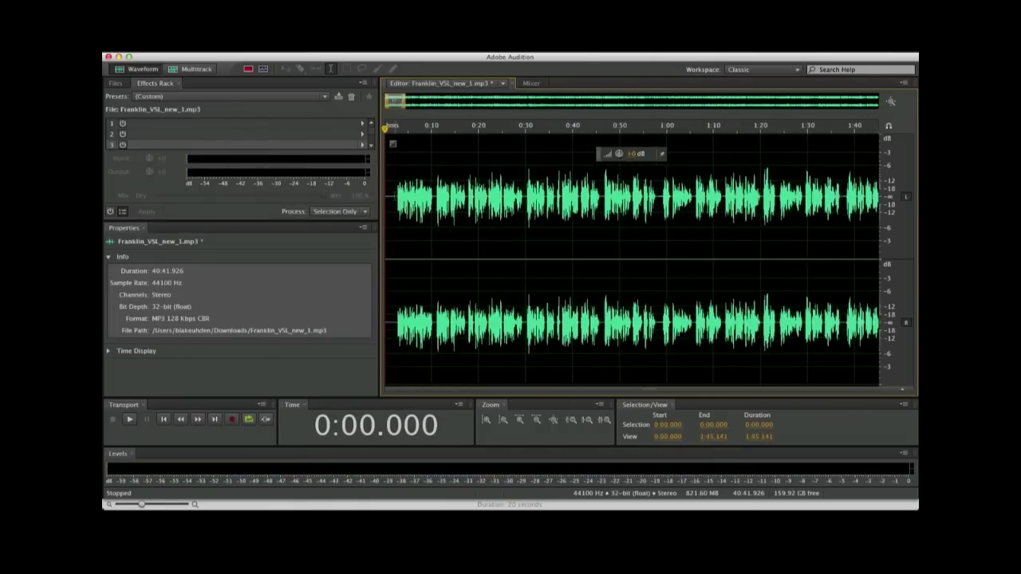
scroll(394, 196, up, 6)
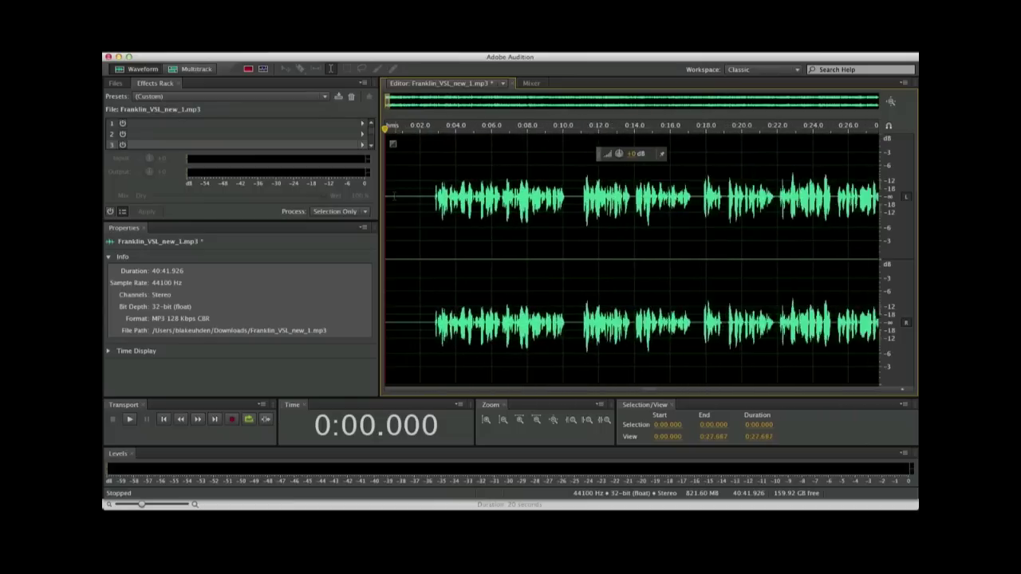
scroll(394, 195, up, 2)
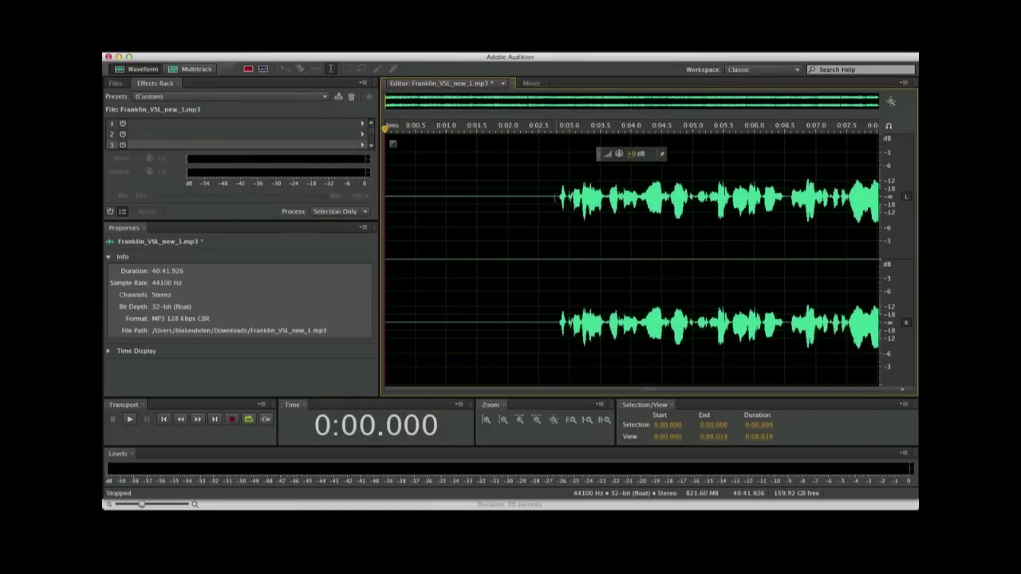
Select the silent opening from 0 to 0:02.808 and listen to it.
drag(386, 196, 557, 195)
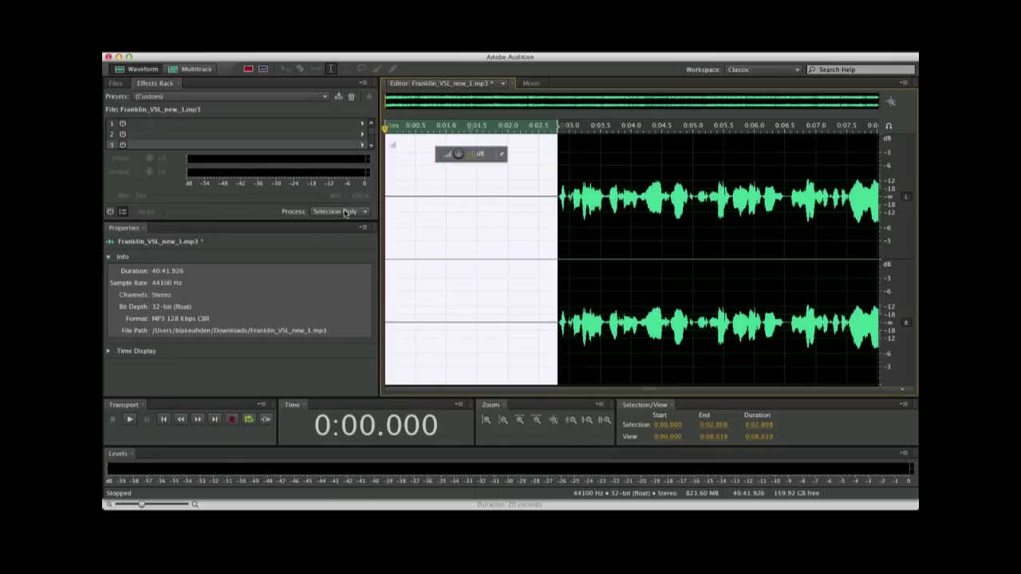
key(space)
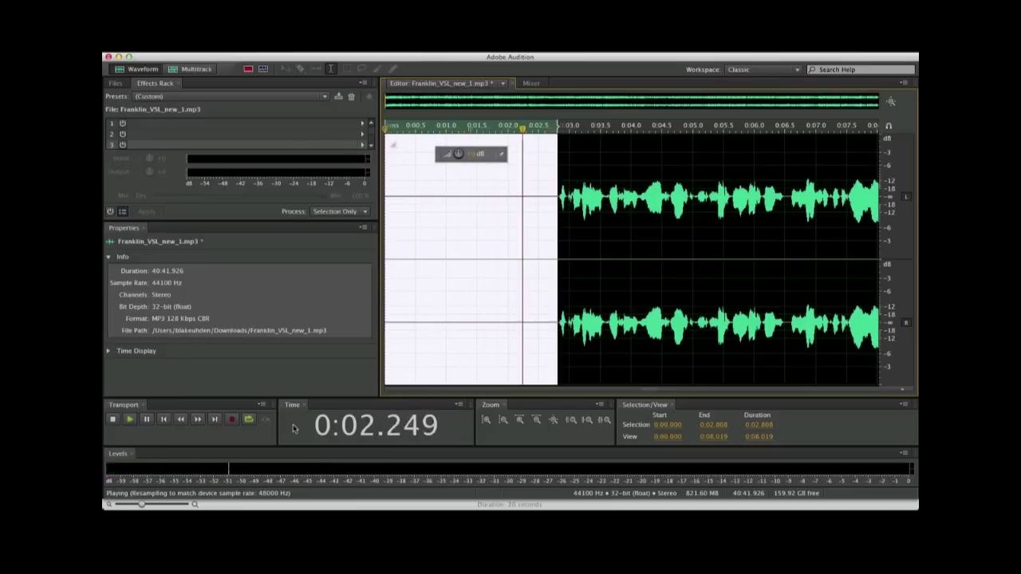
key(space)
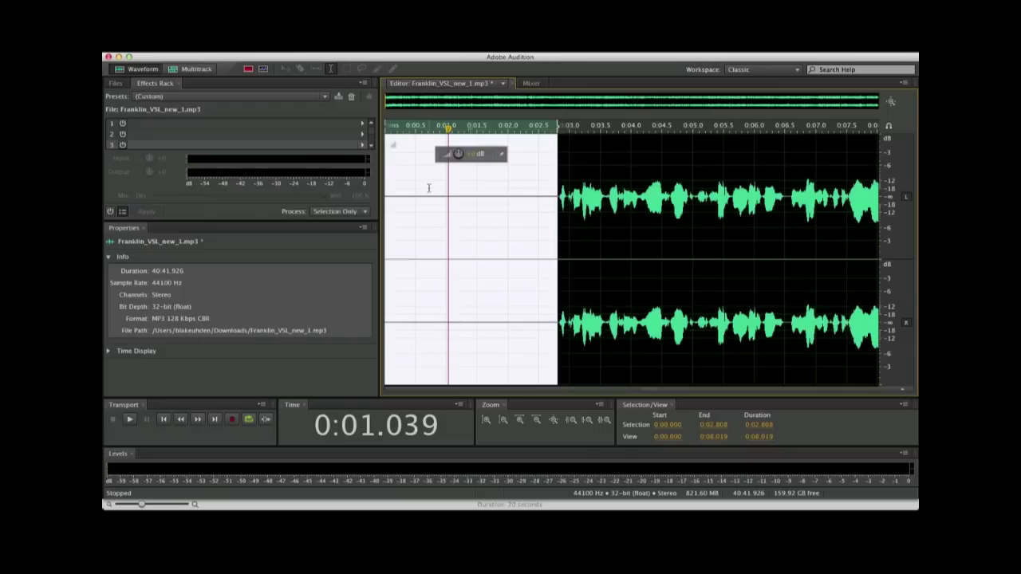
Capture a noise print from the selected silence and bring up the Noise Reduction settings.
click(316, 53)
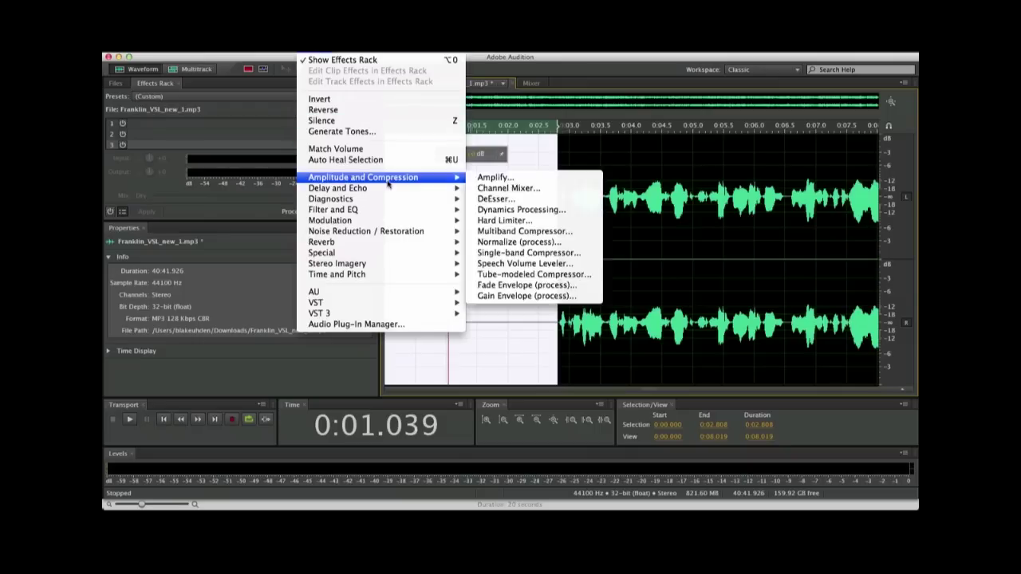
mouse_move(395, 237)
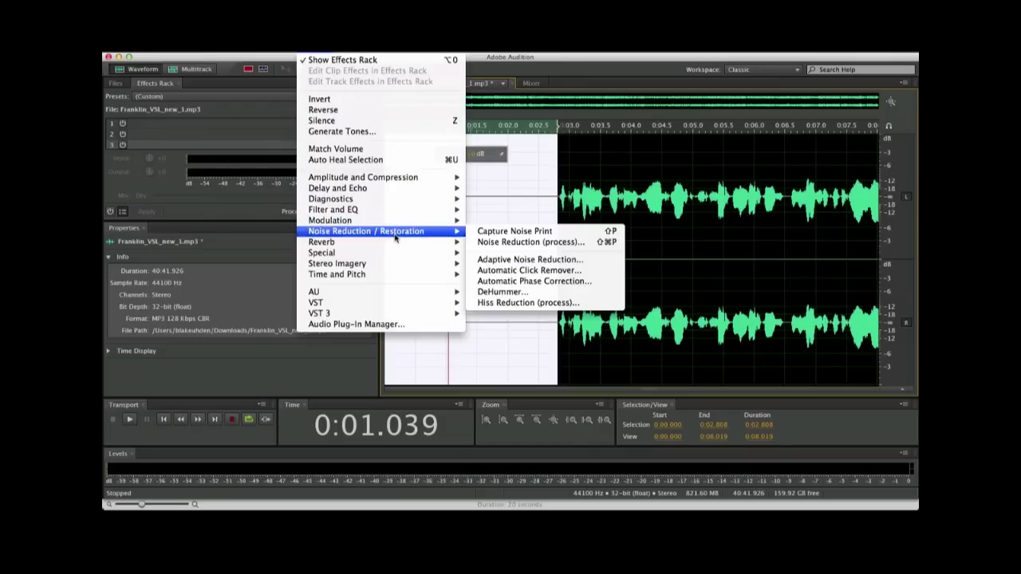
click(496, 233)
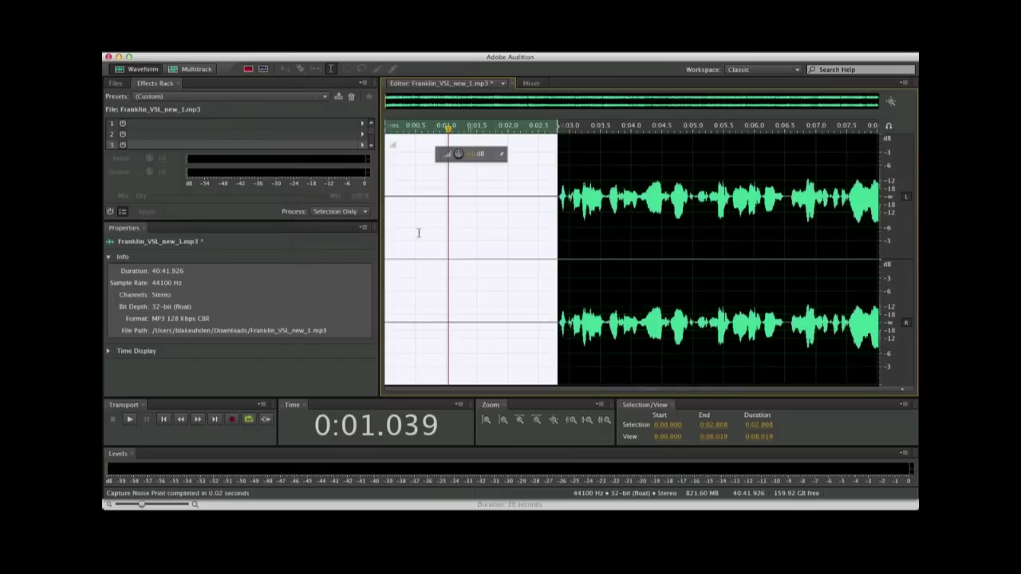
click(311, 52)
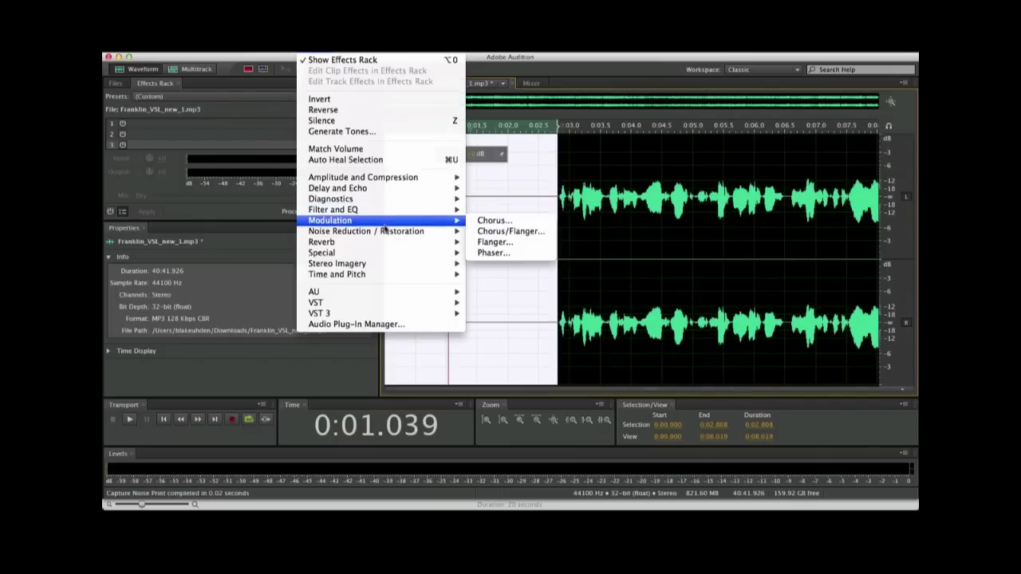
mouse_move(386, 232)
click(513, 247)
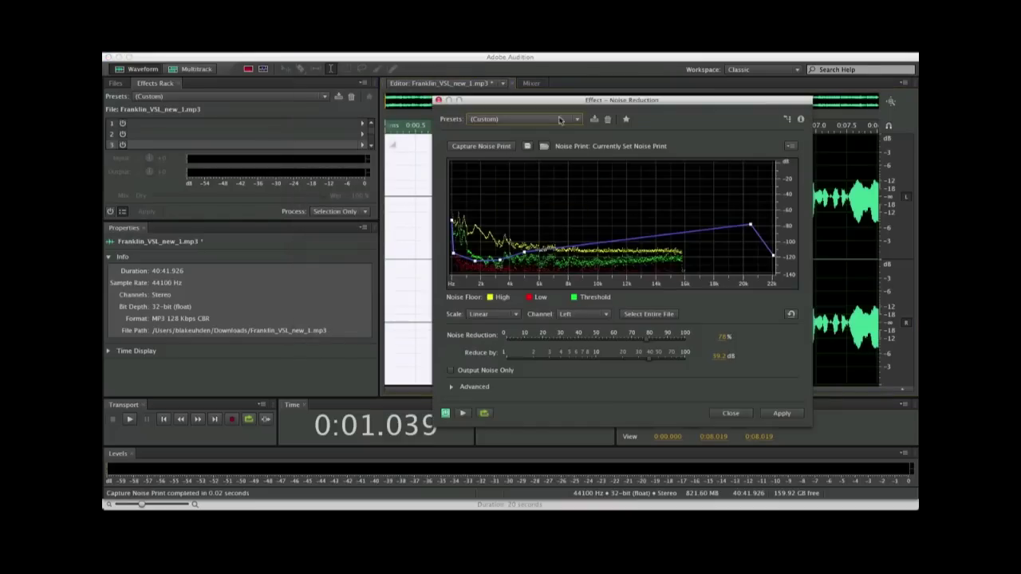
Preview the noise reduction on the silence, including with Output Noise Only toggled on and off.
drag(557, 104, 580, 92)
key(space)
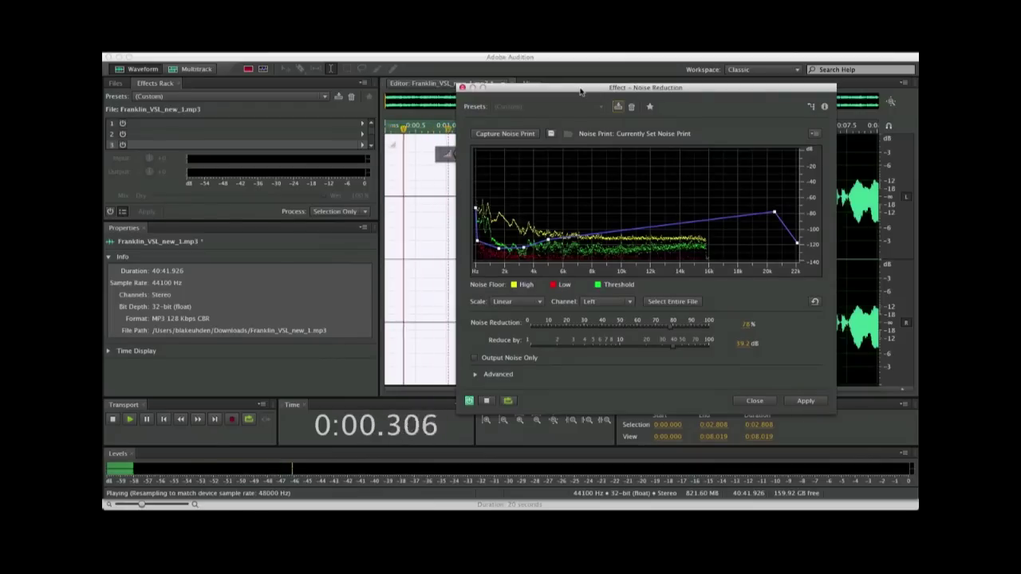
key(space)
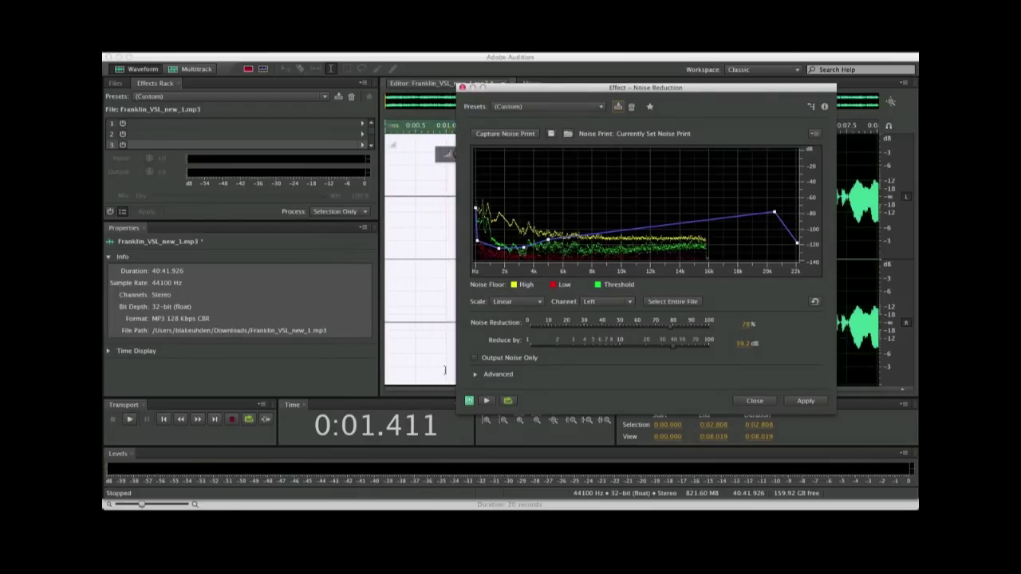
click(474, 358)
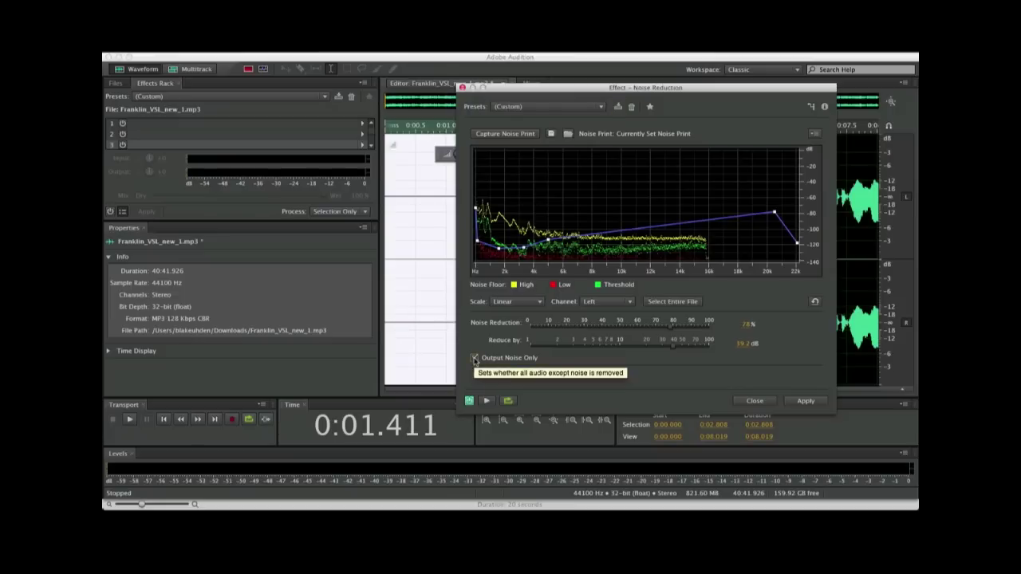
key(space)
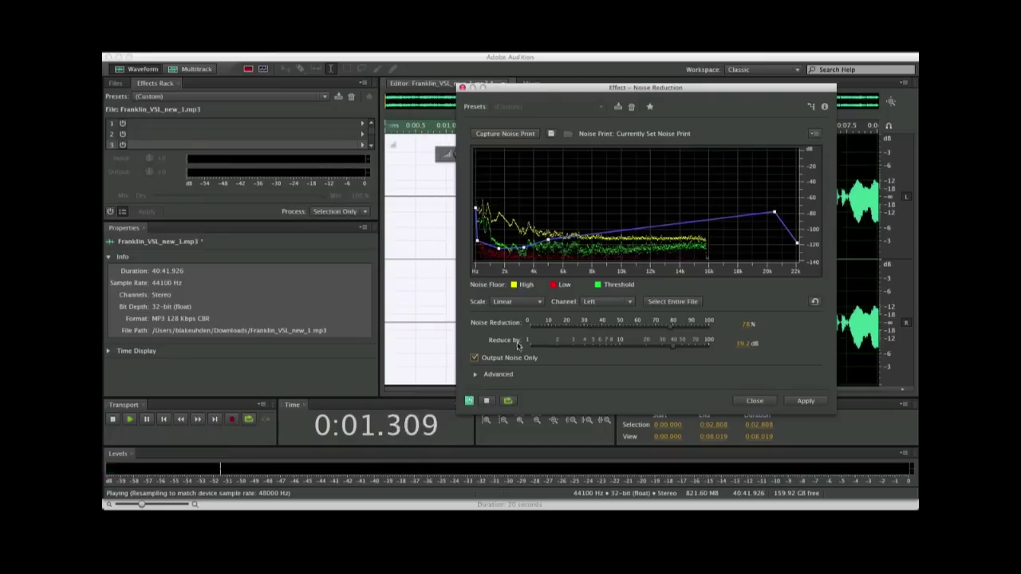
click(481, 360)
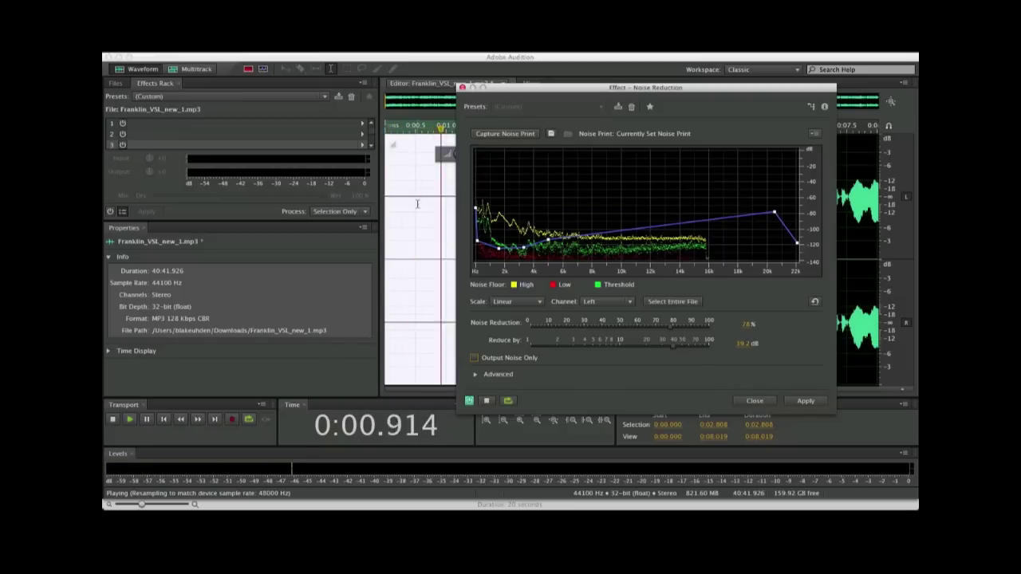
key(space)
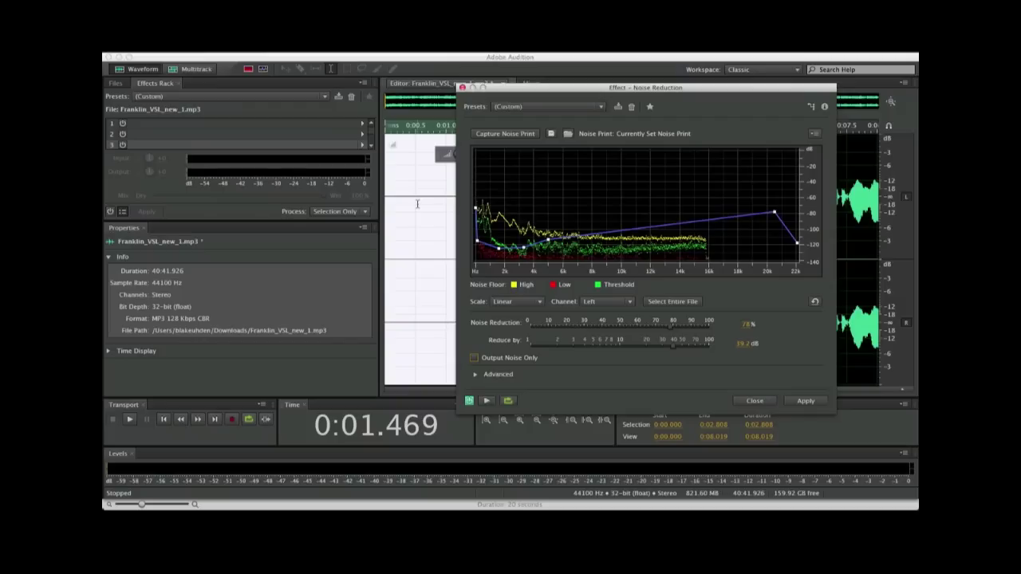
Clear the selection, preview on the speech, and apply 78%, 39.2 dB noise reduction to the whole file.
click(422, 197)
key(space)
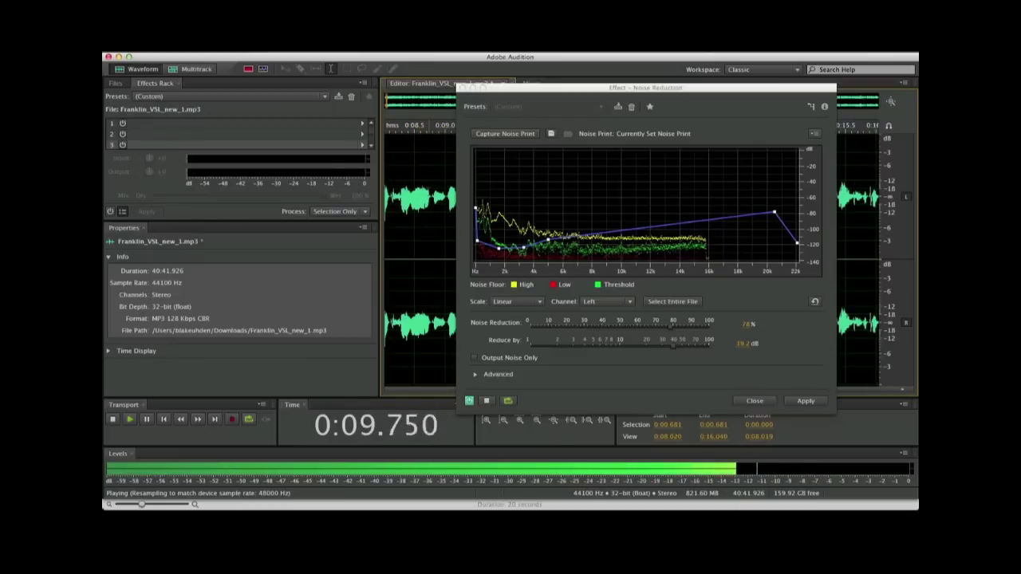
key(space)
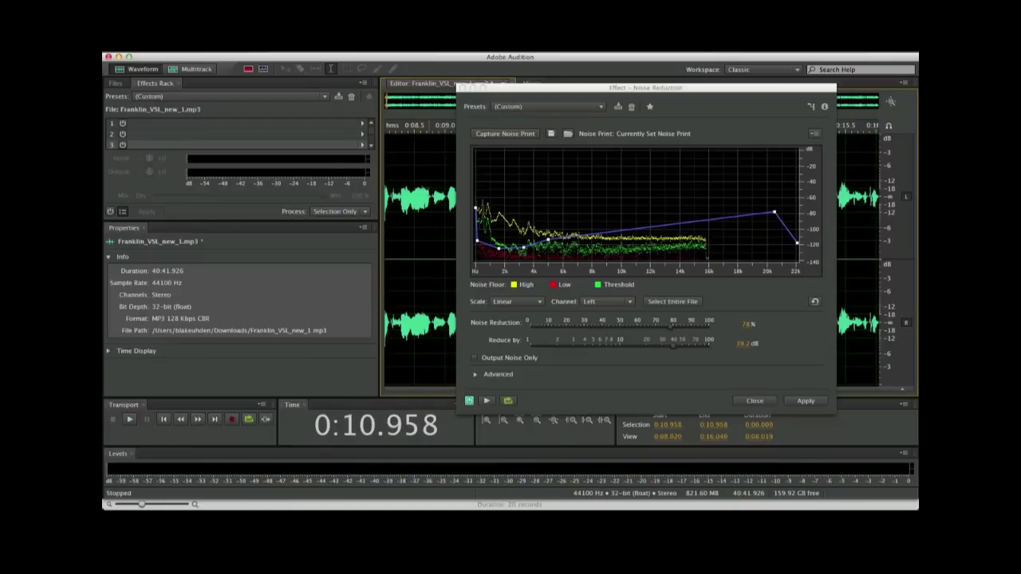
click(801, 402)
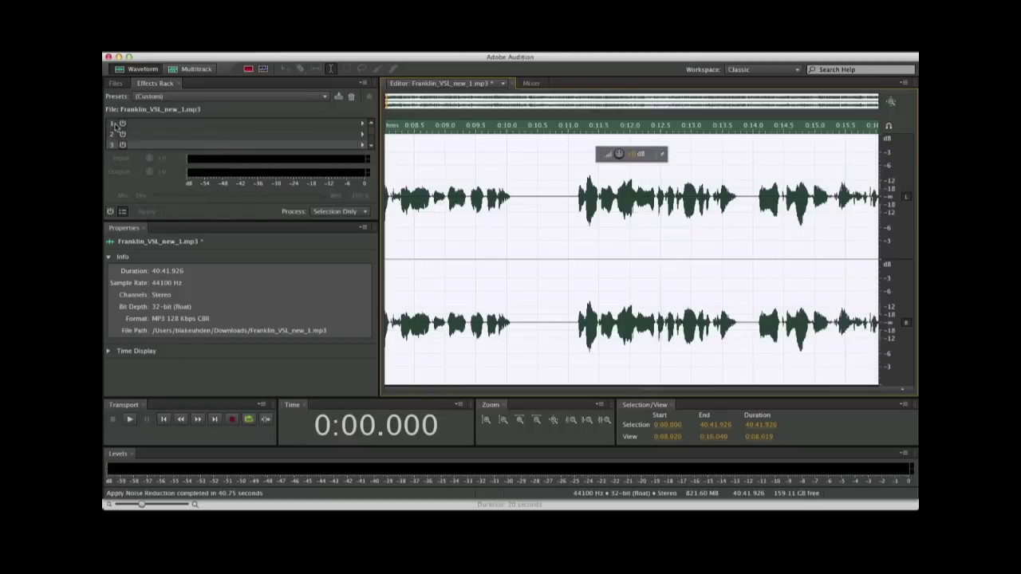
Add a Single-band Compressor to rack slot 1 with the Voice Over preset, preview it, and nudge the threshold down.
click(363, 125)
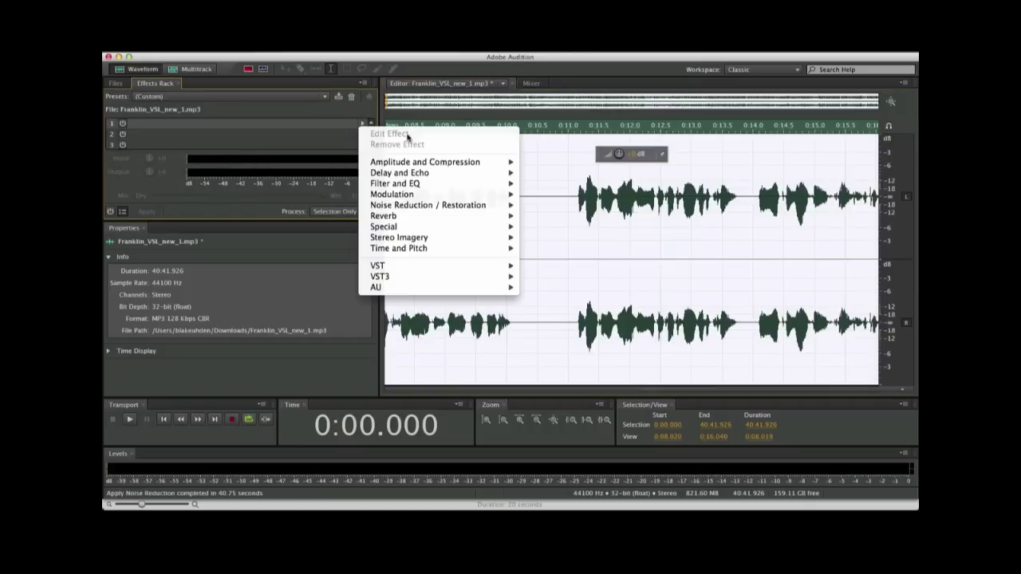
mouse_move(478, 163)
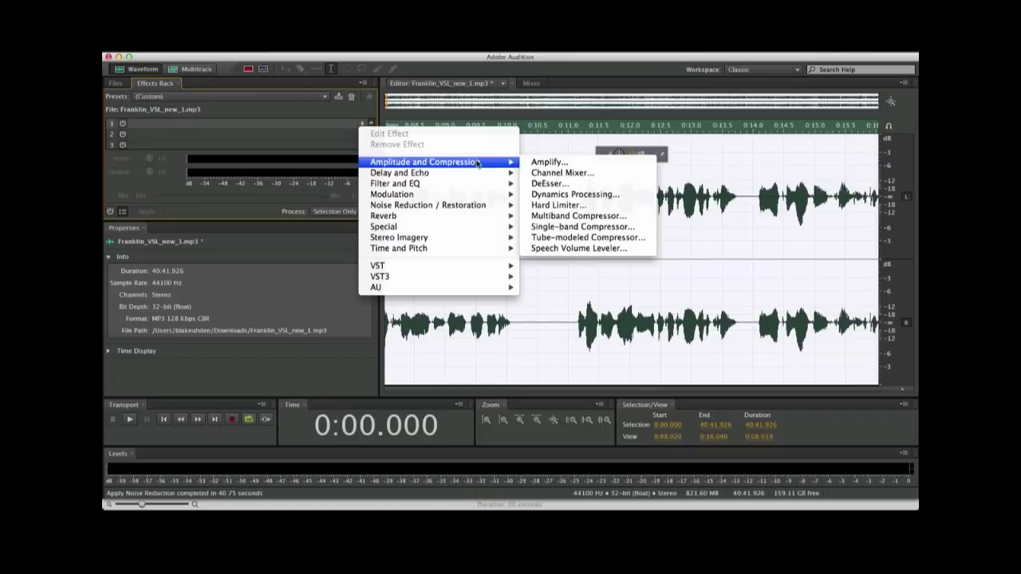
click(557, 226)
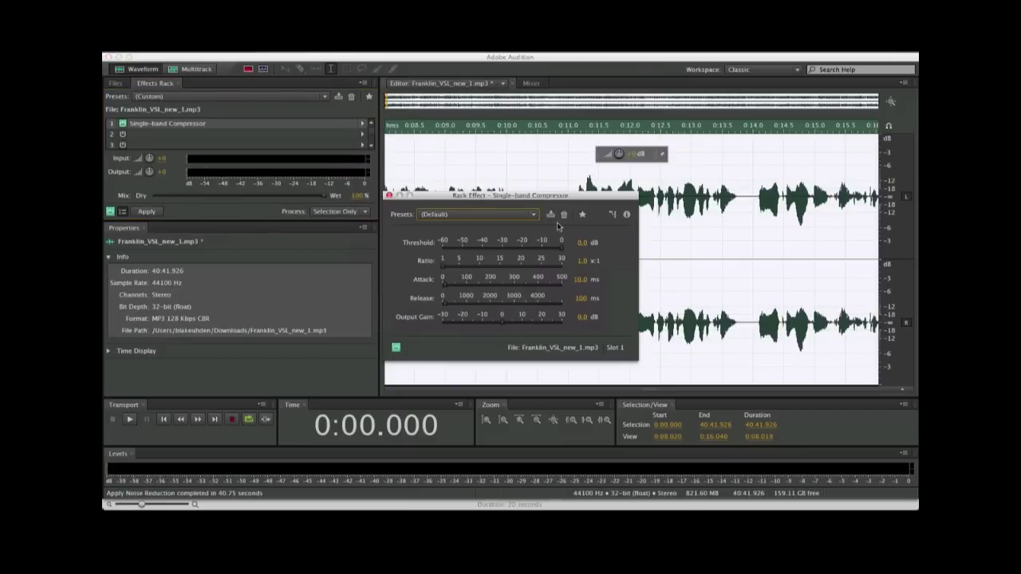
click(532, 216)
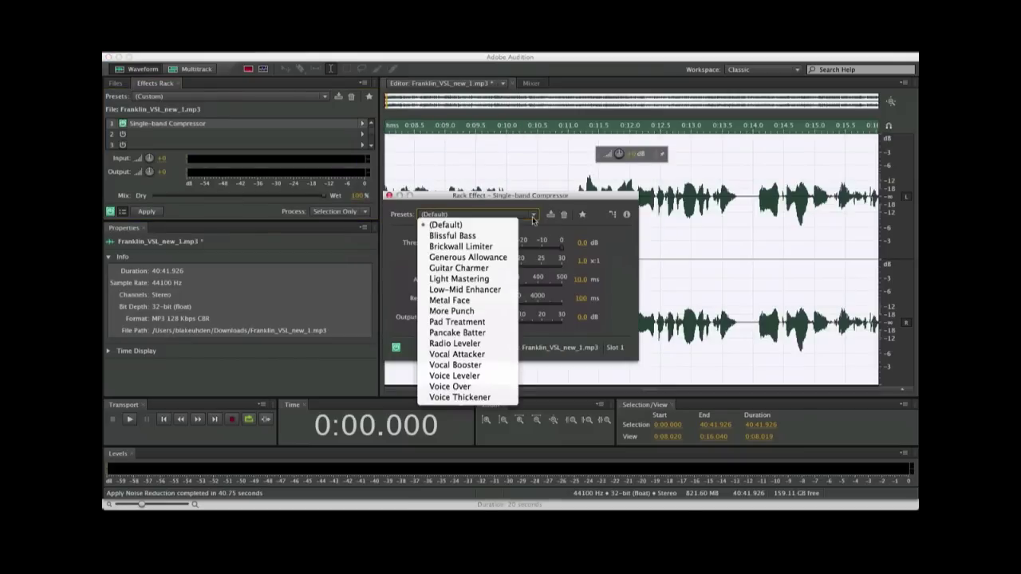
click(456, 388)
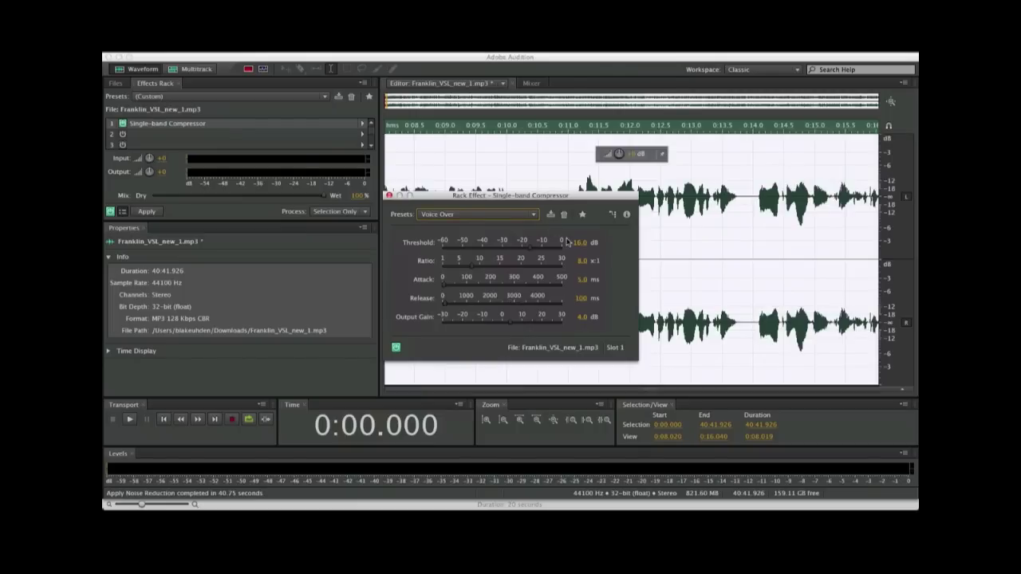
key(space)
key(space)
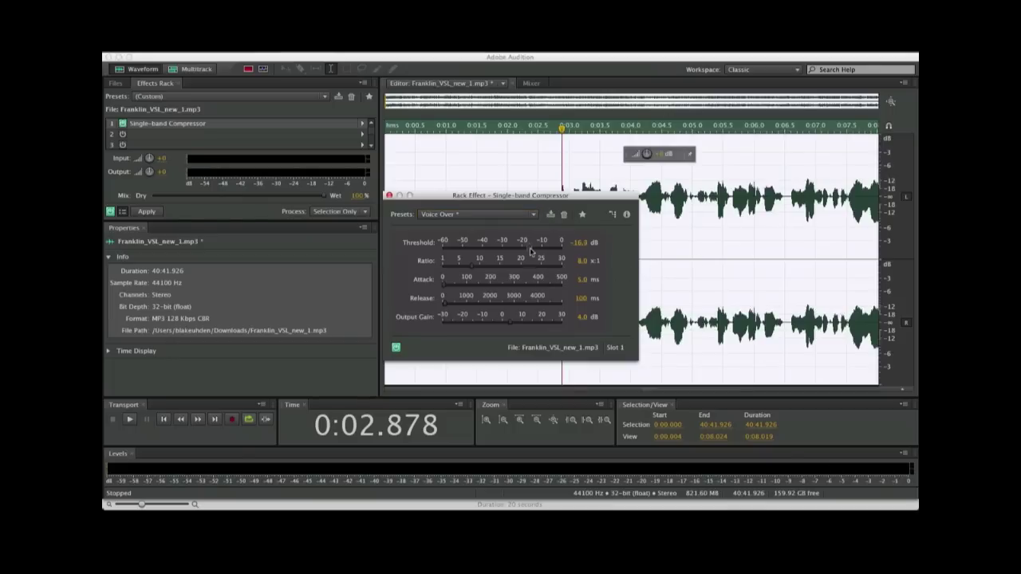
drag(530, 247, 524, 252)
Set the compressor threshold to -19.7 dB and listen to the compressed voice.
drag(525, 252, 522, 252)
key(space)
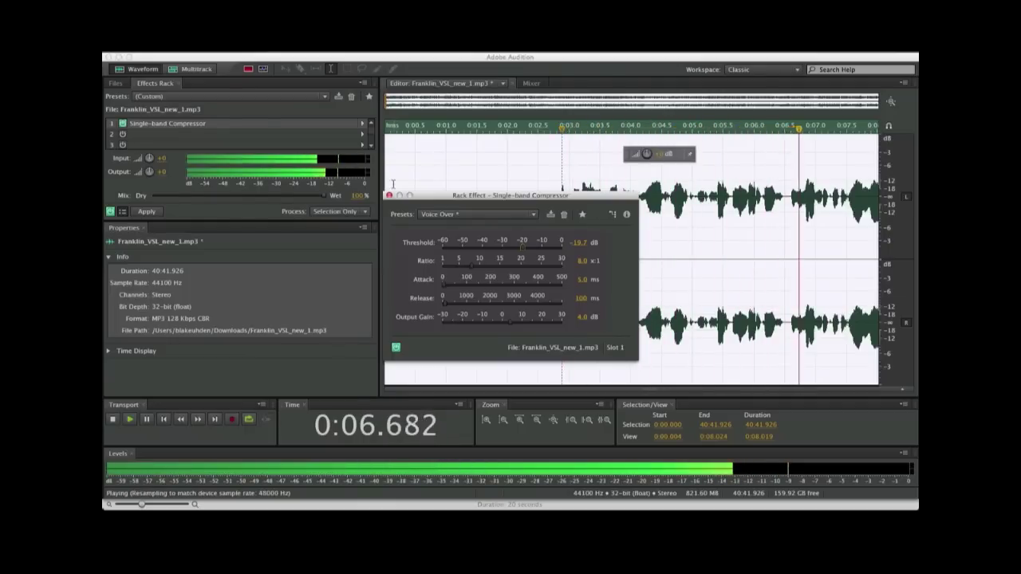
key(space)
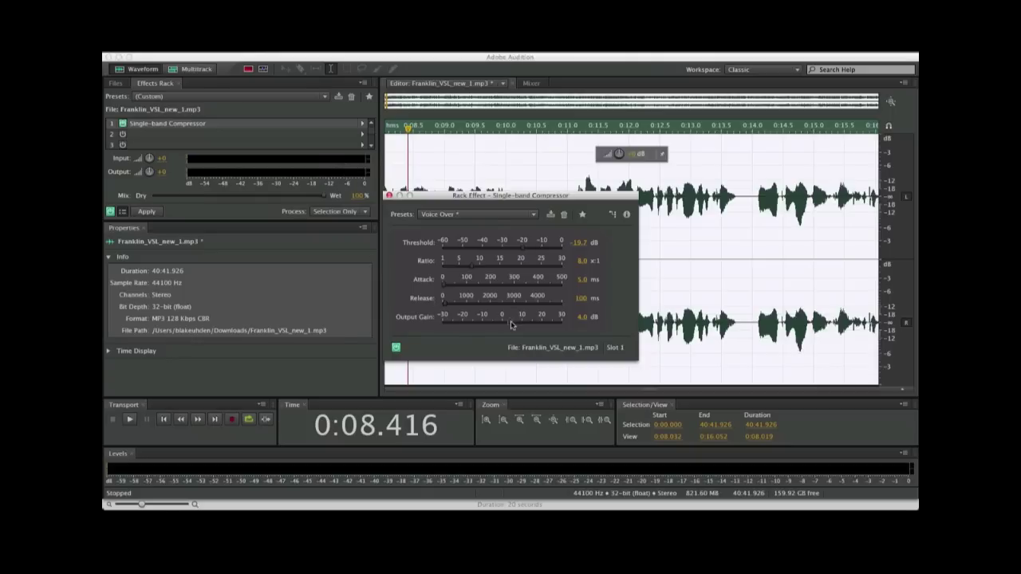
Raise the compressor output gain to 13.1 dB and listen to the louder voice.
drag(510, 320, 531, 324)
key(space)
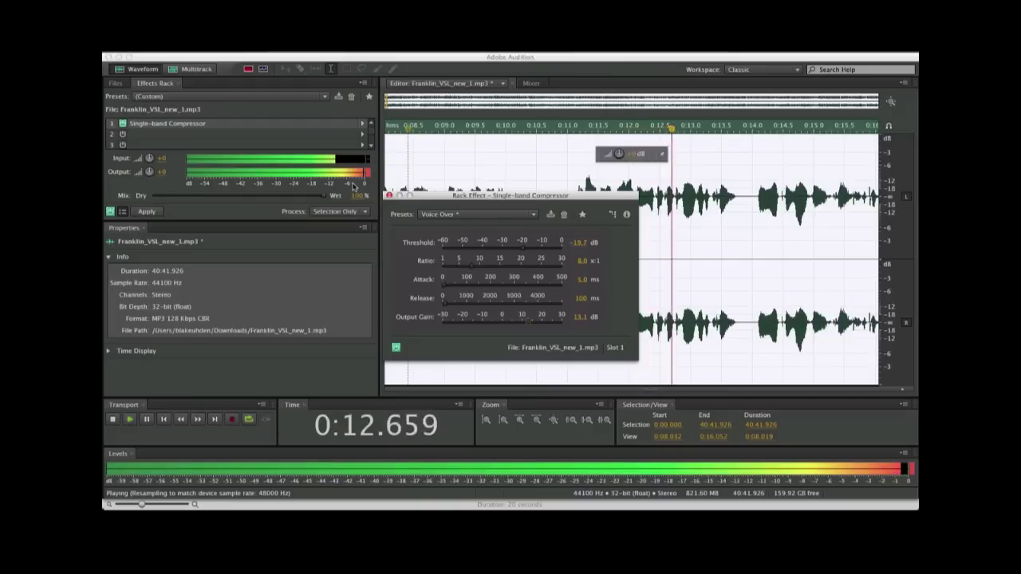
key(space)
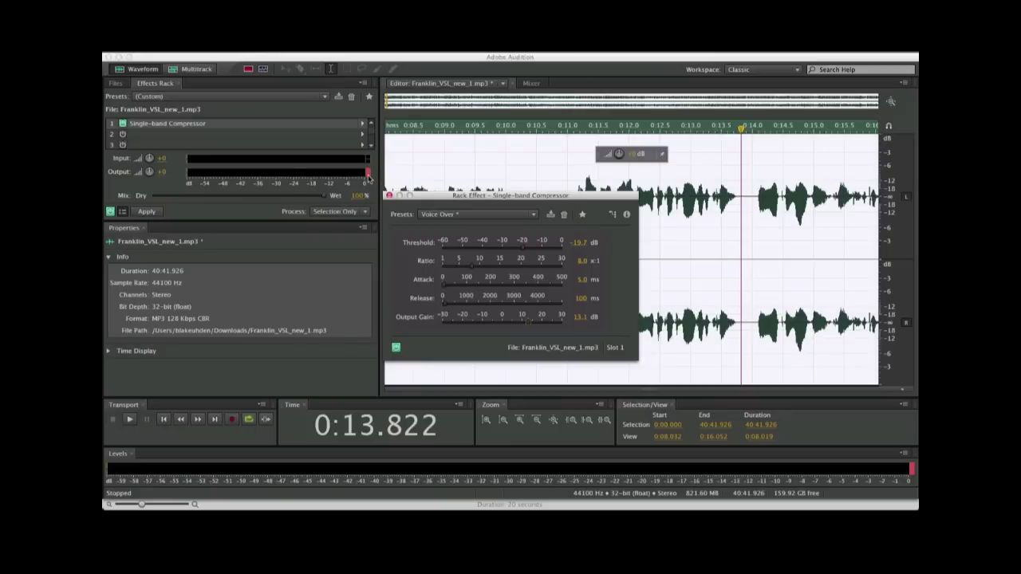
Add a Hard Limiter in rack slot 2 with -5 dB maximum amplitude and preview it.
click(389, 194)
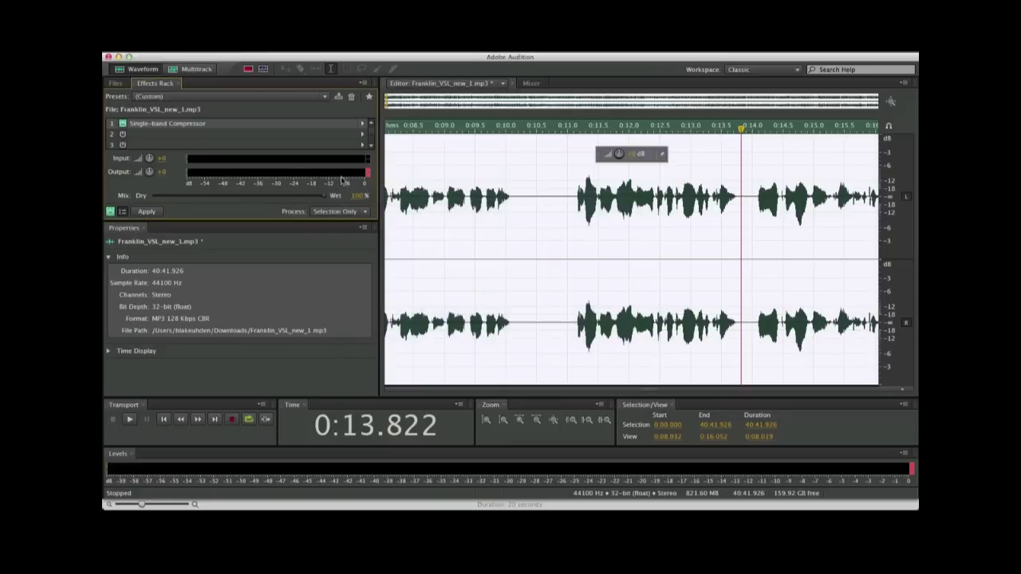
click(366, 136)
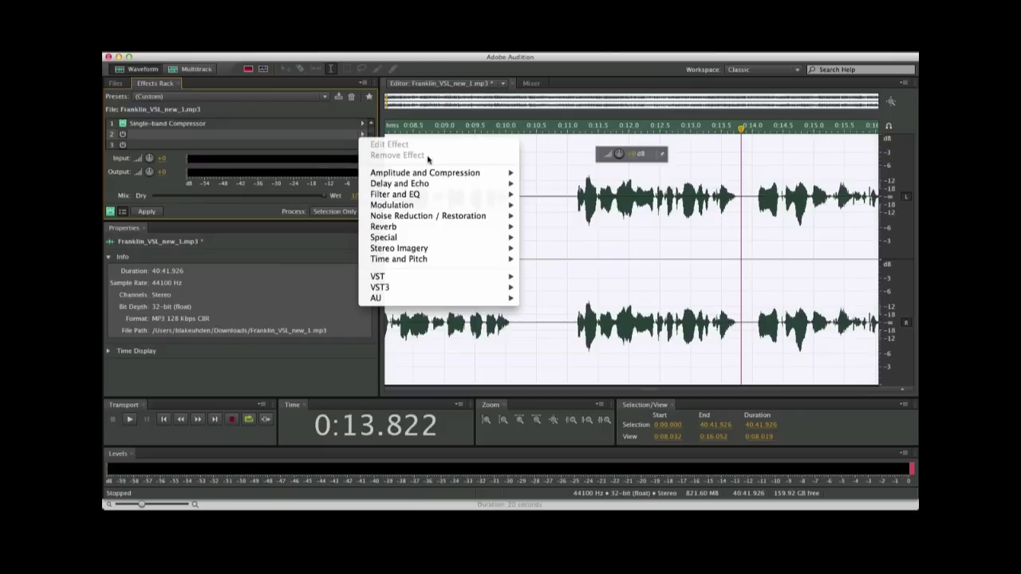
mouse_move(449, 176)
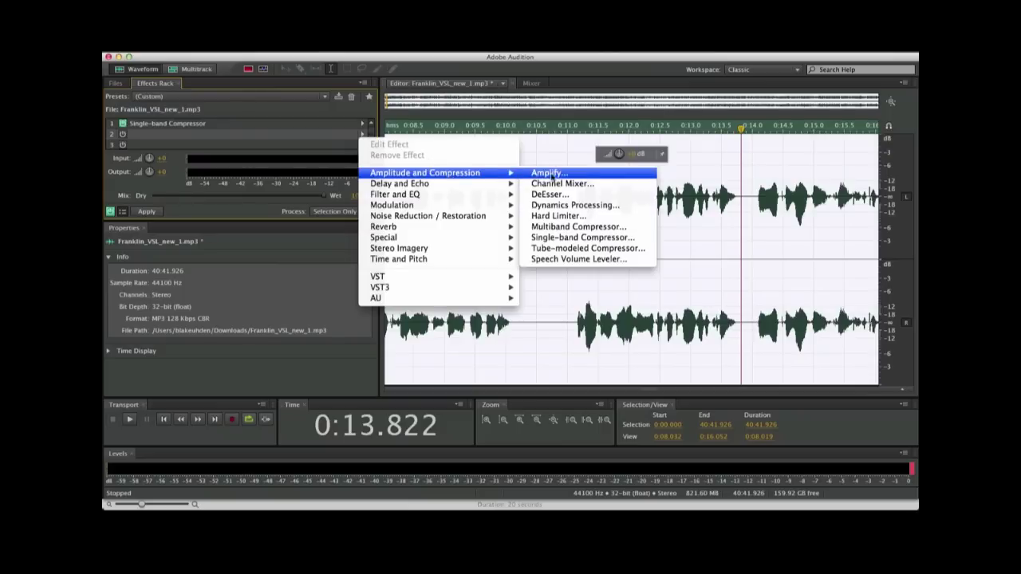
click(557, 217)
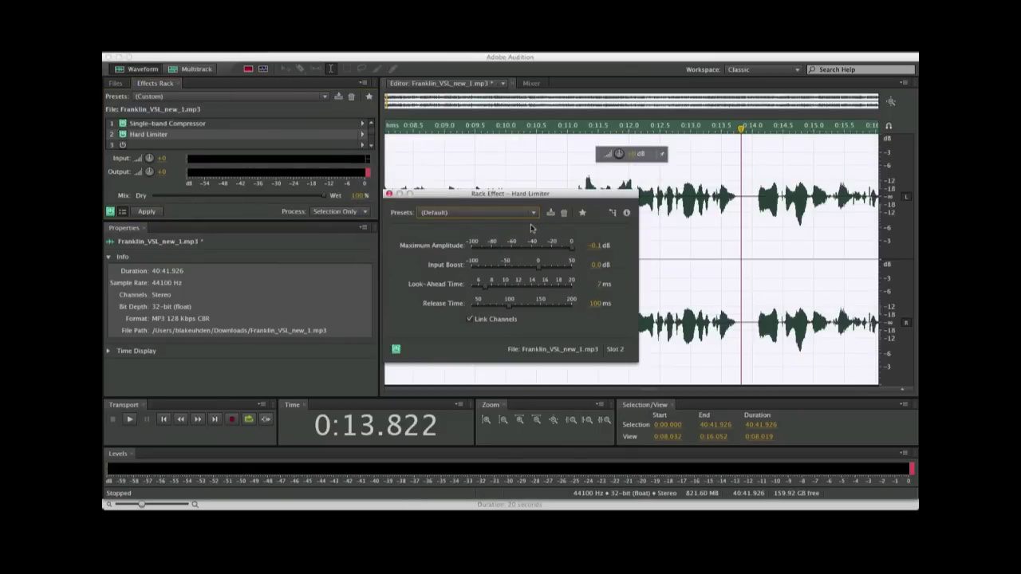
click(596, 244)
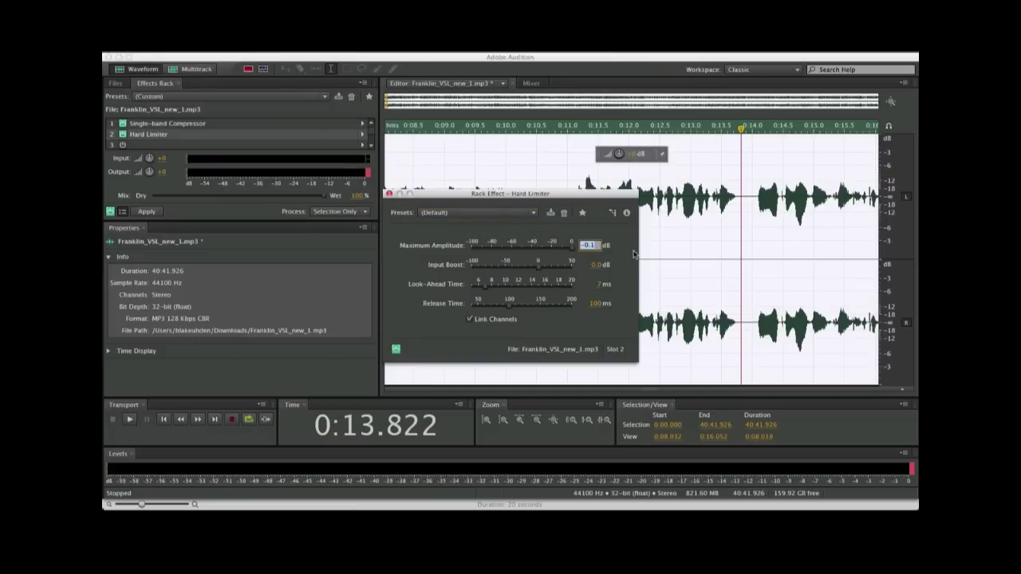
text(-5)
key(Return)
key(space)
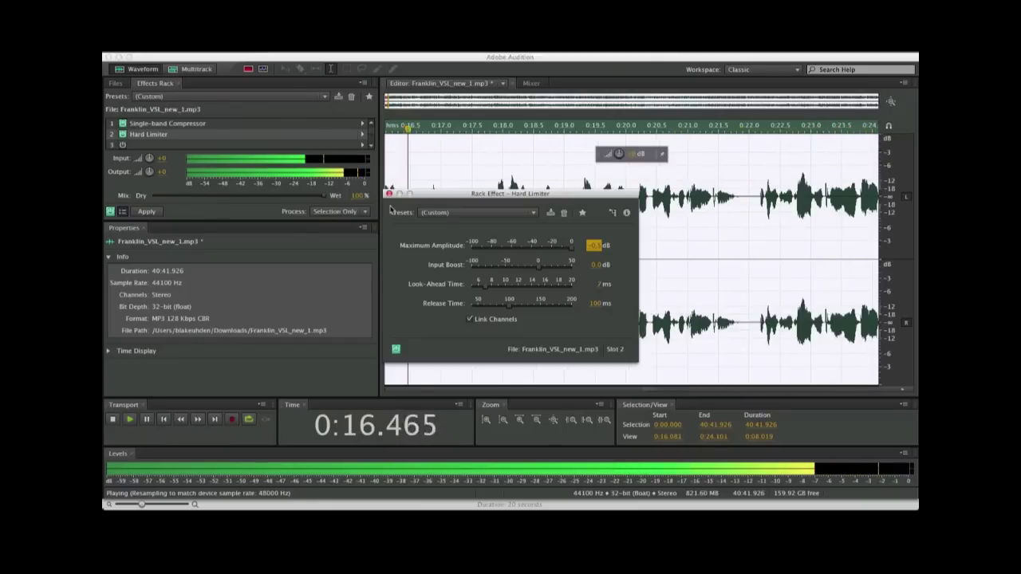
key(space)
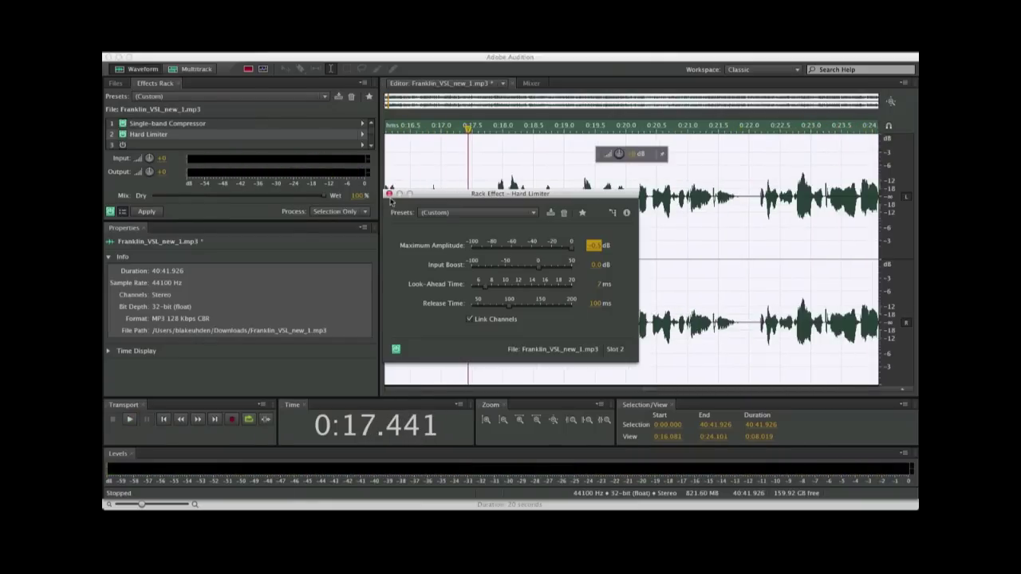
click(389, 194)
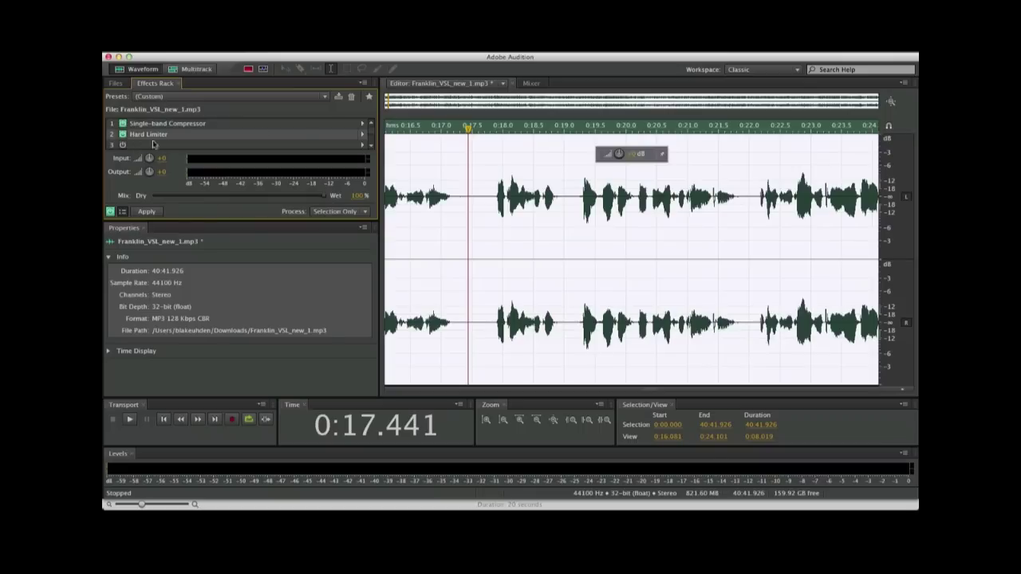
Add Adaptive Noise Reduction to rack slot 3 with Reduce Noise By set to 28.55 dB.
click(361, 145)
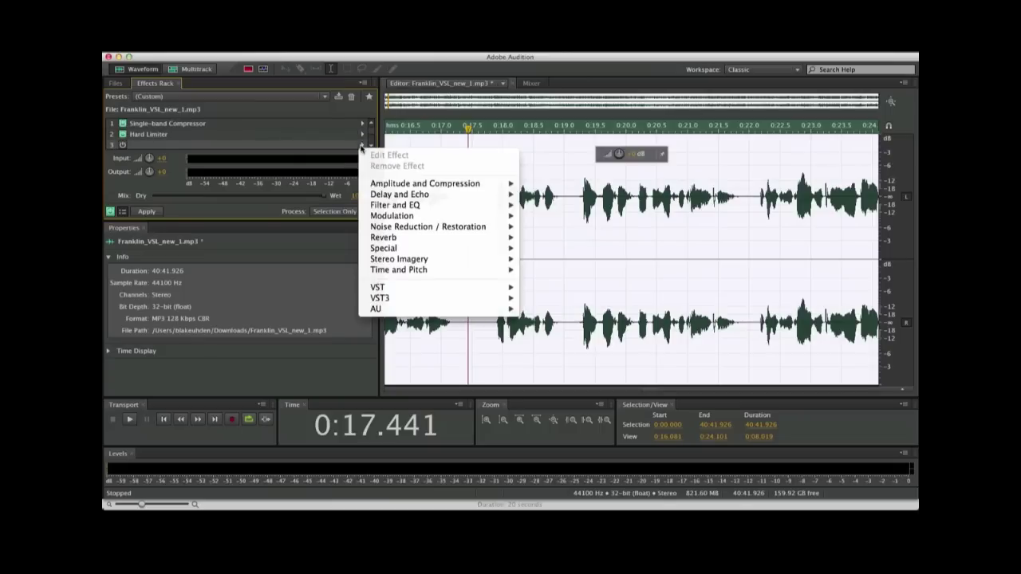
mouse_move(416, 227)
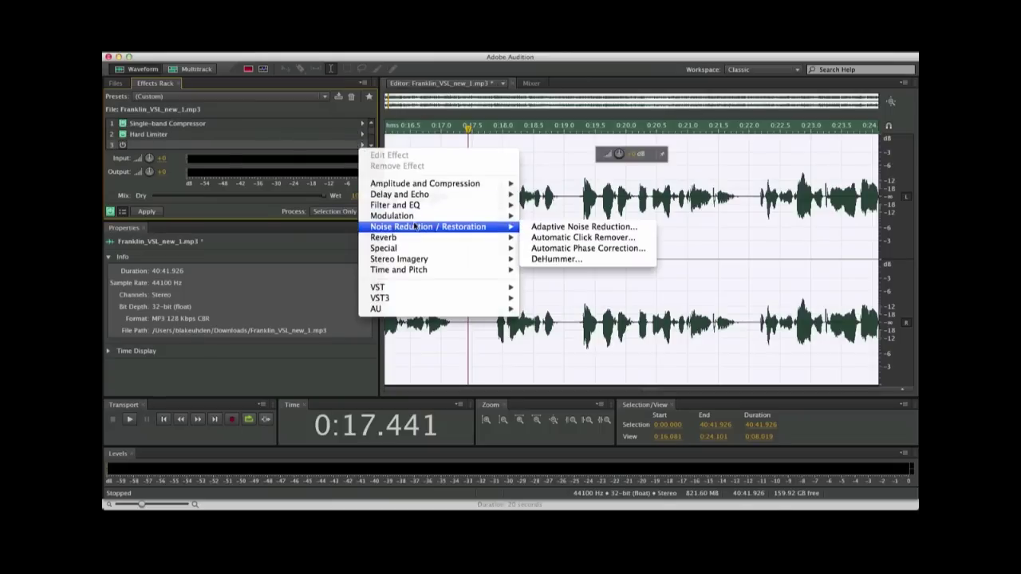
click(585, 230)
key(Return)
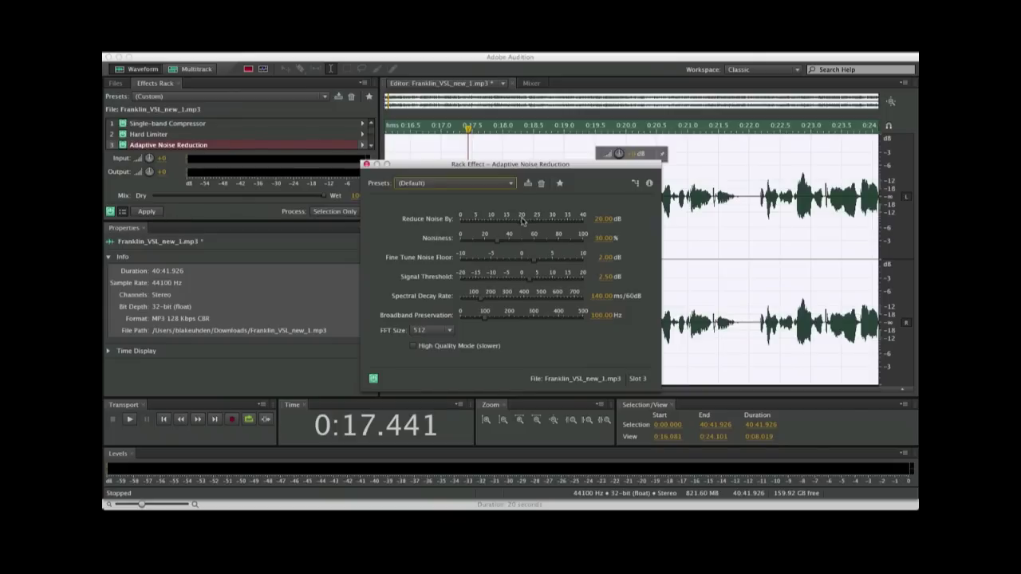
drag(523, 222, 548, 224)
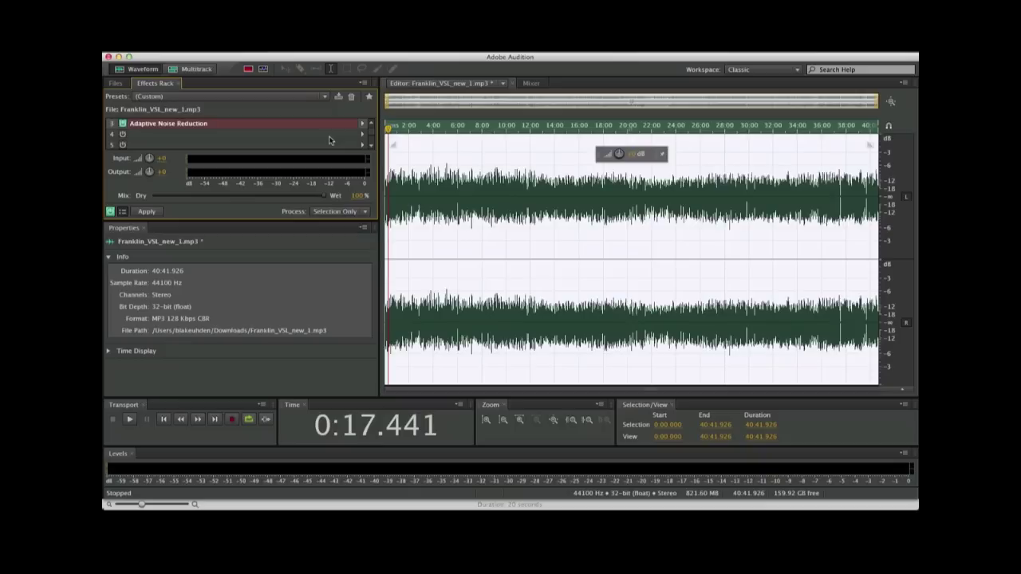
Zoom into the speech near 20:12 and place the playhead at the pause starting 20:12.180.
key(equal)
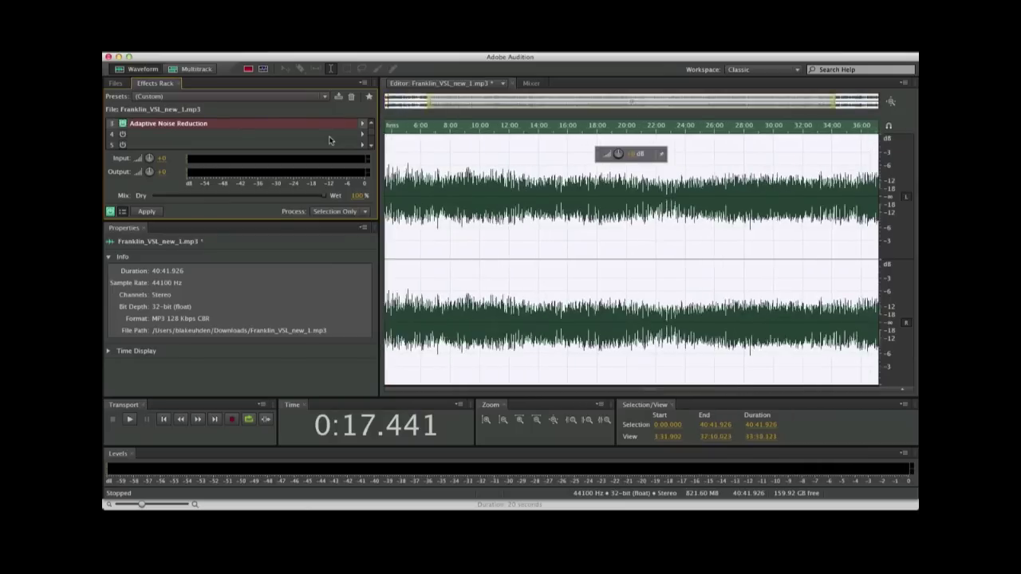
key(equal)
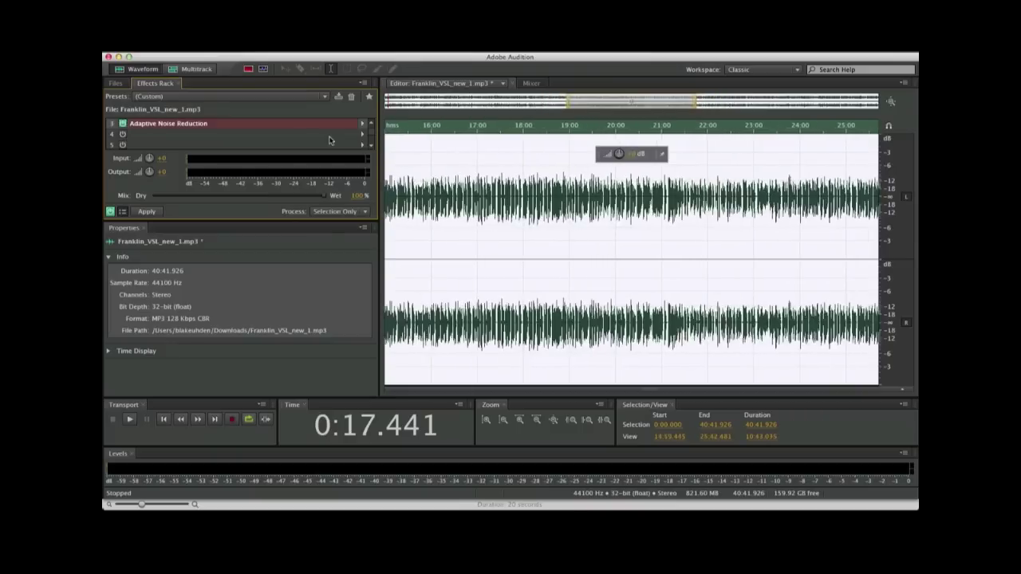
key(equal)
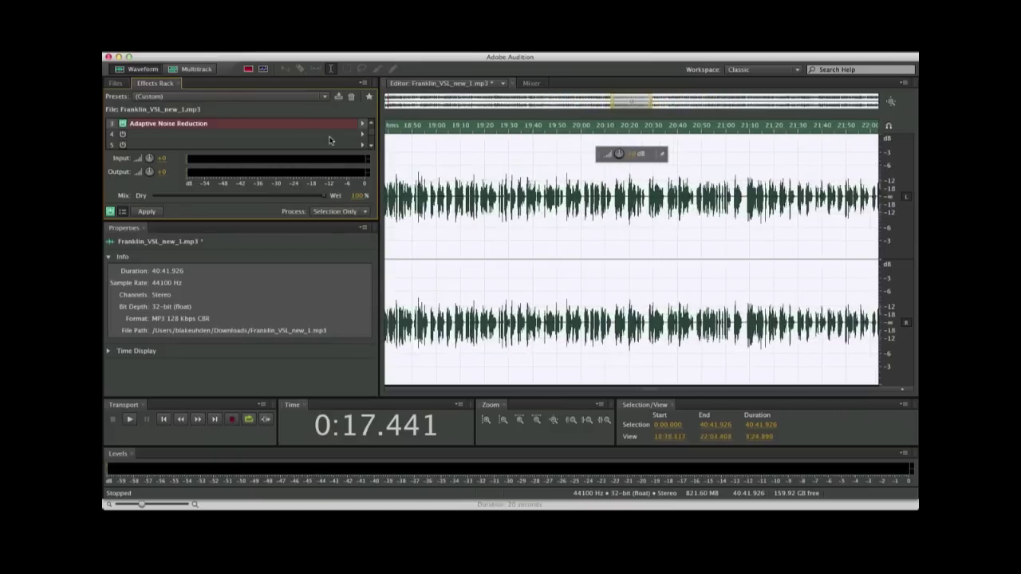
key(equal)
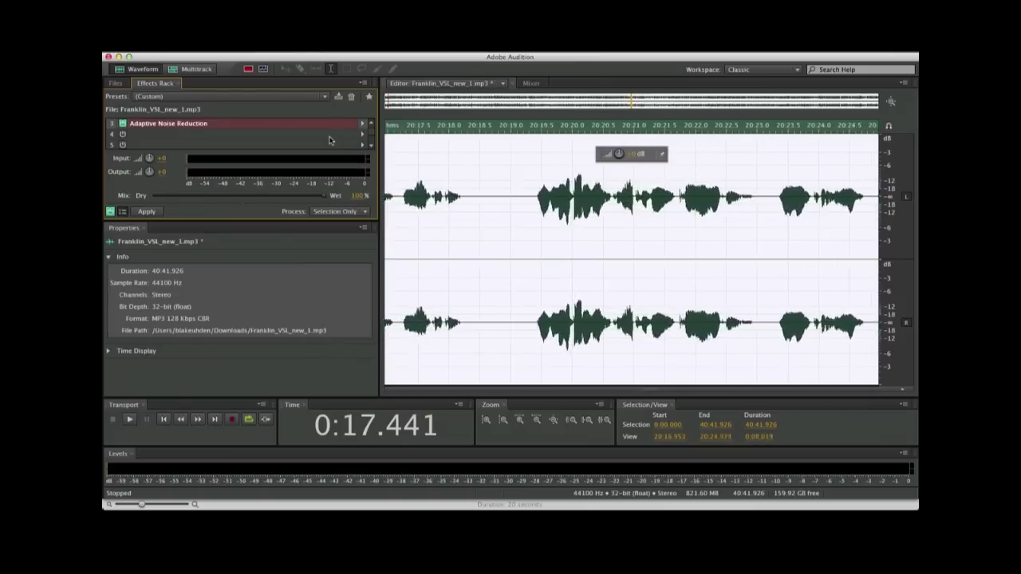
scroll(512, 179, left, 10)
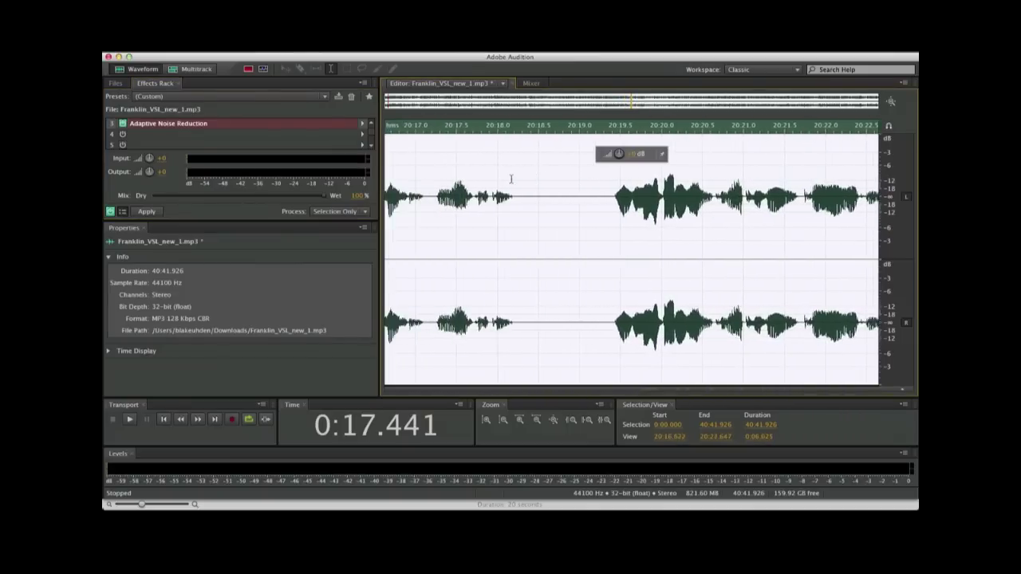
scroll(511, 179, left, 8)
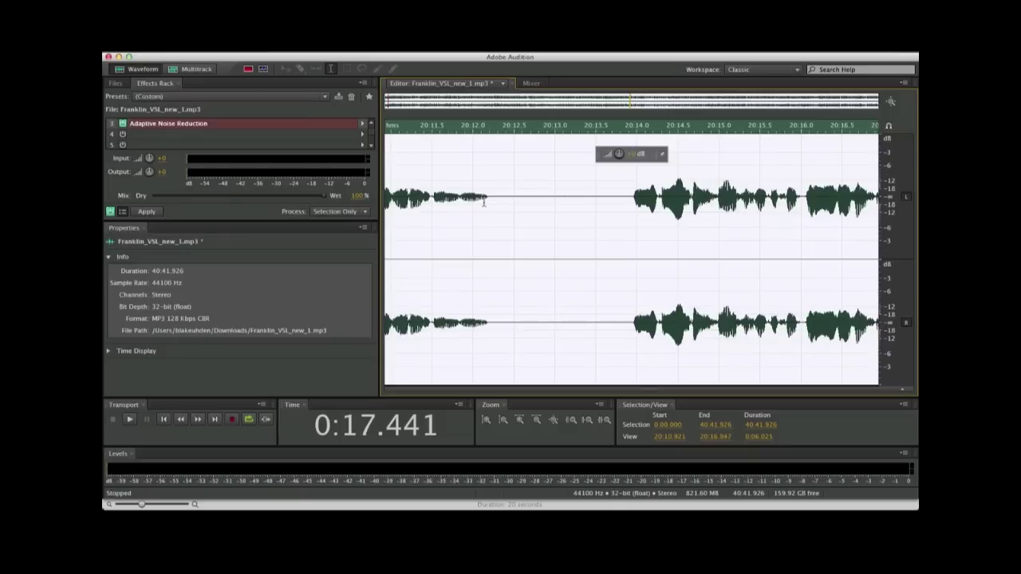
click(488, 197)
Select the 1.764-second breath gap from 20:12.180 to 20:13.945 and preview it.
drag(488, 191, 631, 183)
key(space)
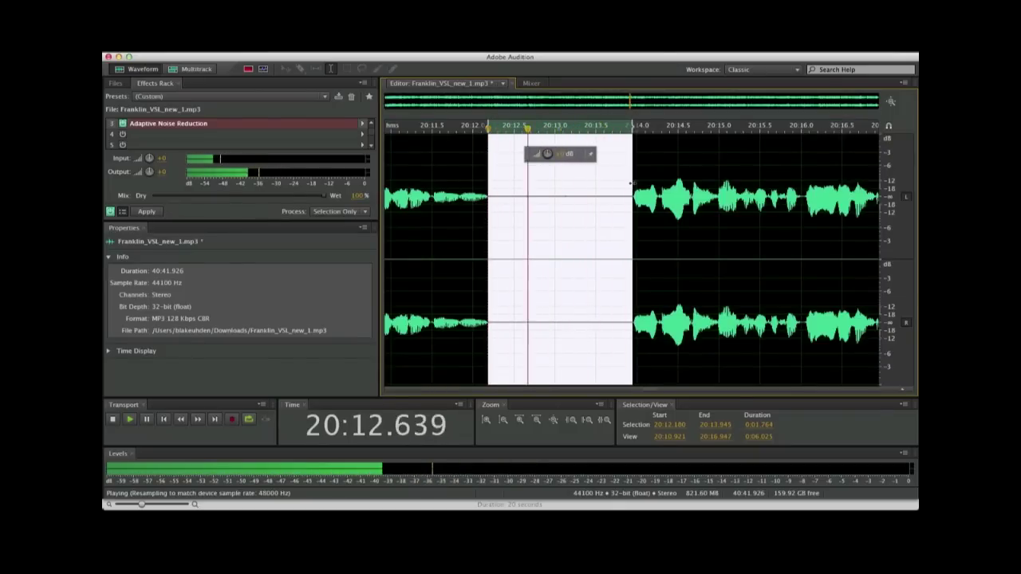
key(space)
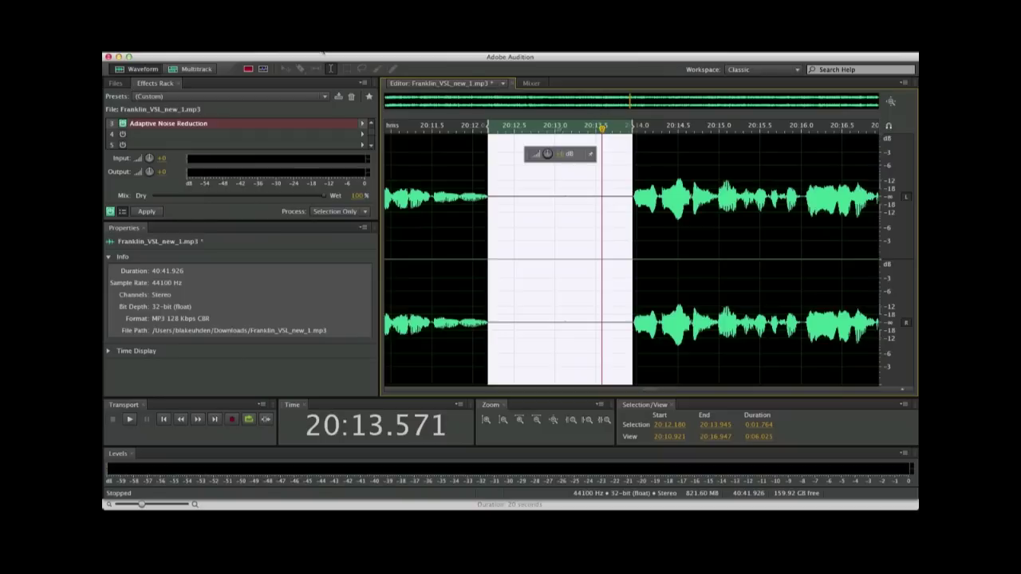
Apply Effects > Silence to the 20:12.180–20:13.945 gap, confirm it's quiet, then zoom out fully.
click(323, 53)
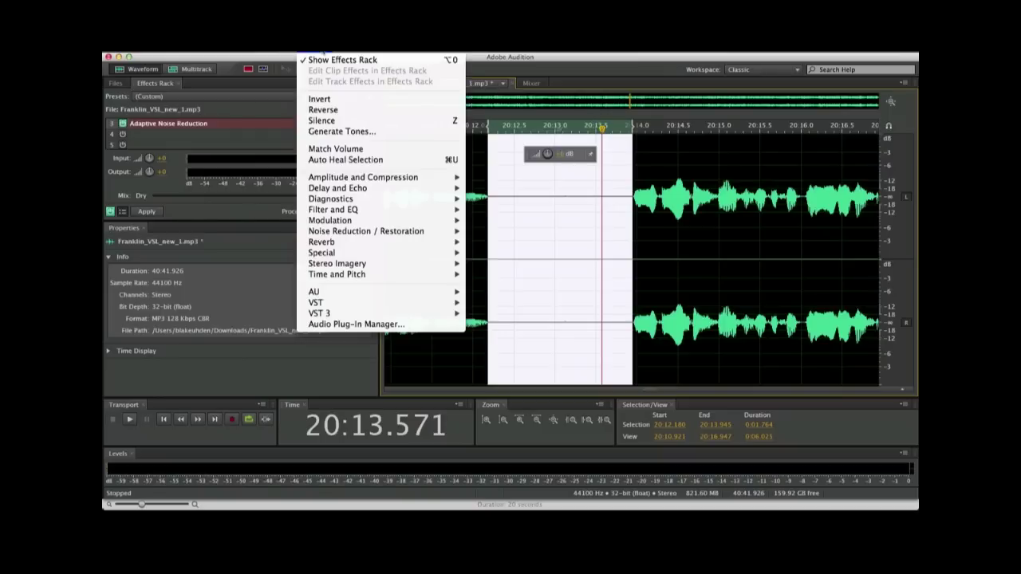
click(322, 121)
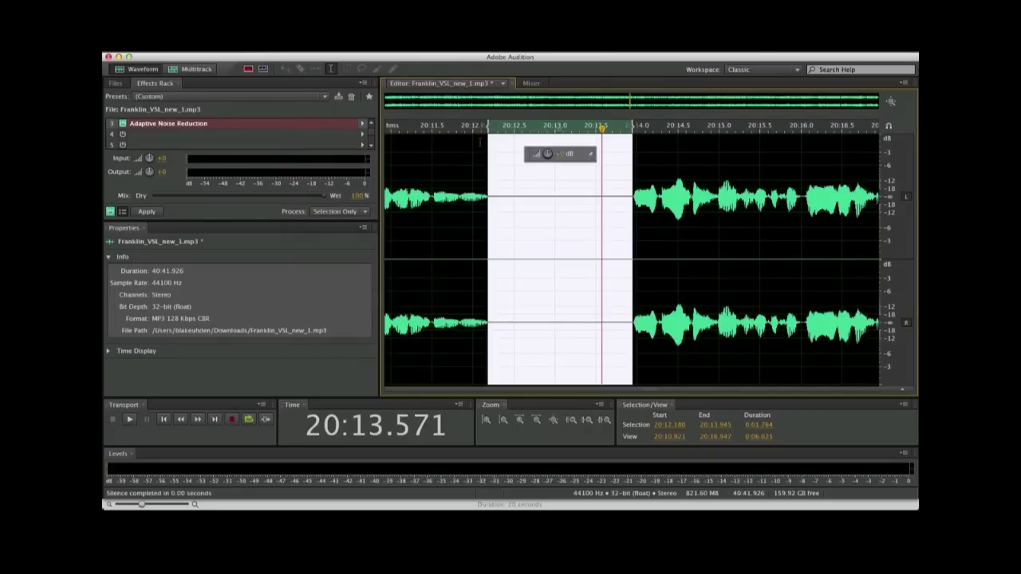
key(space)
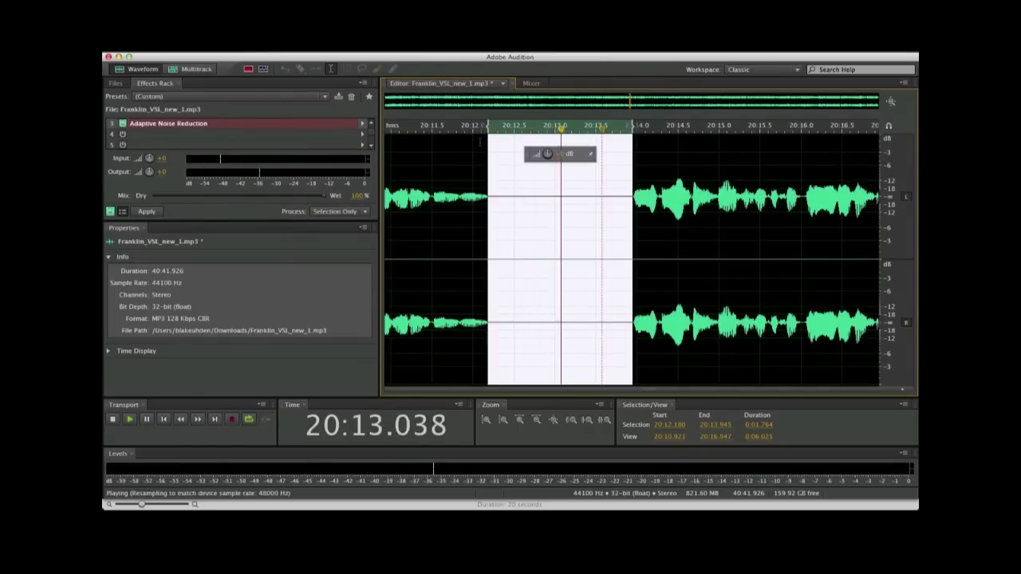
key(space)
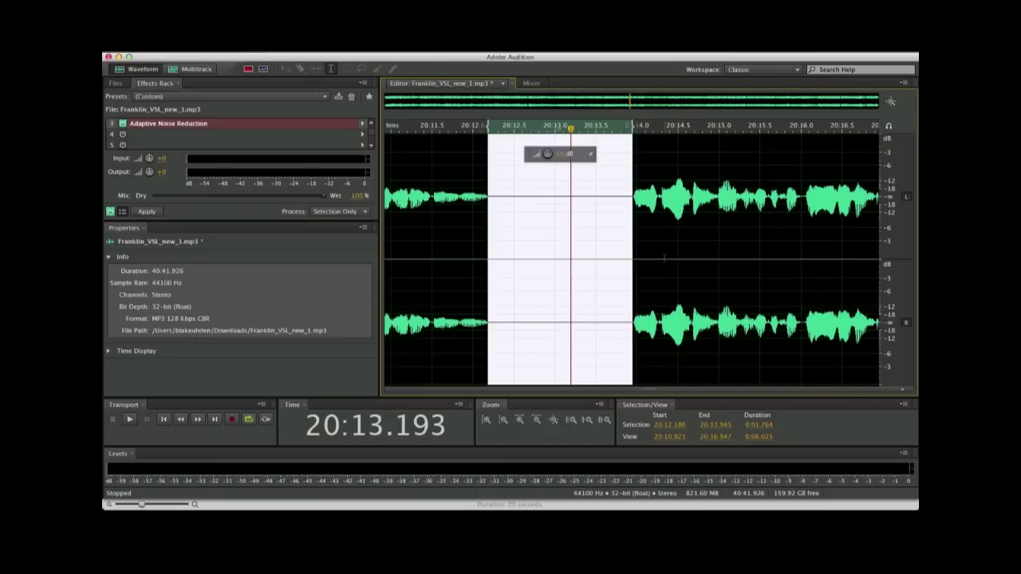
key(backslash)
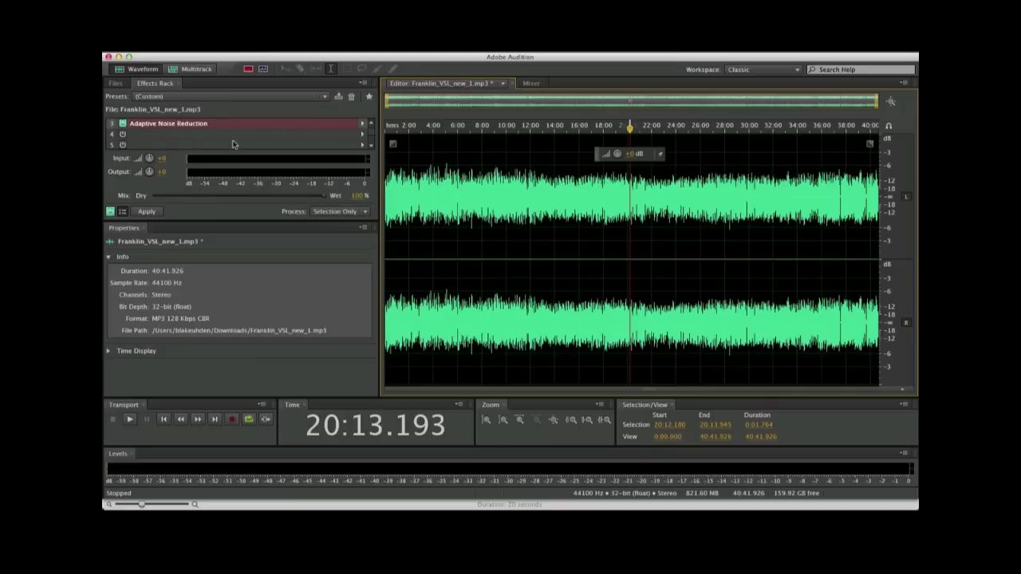
Put Amplitude and Compression > Dynamics Processing in the rack's fourth slot.
click(111, 139)
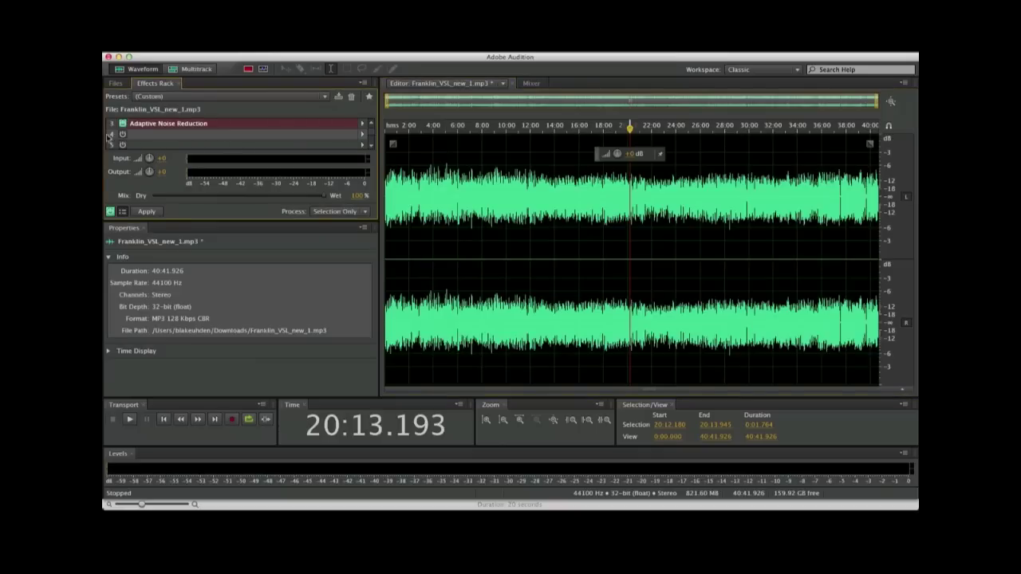
click(363, 138)
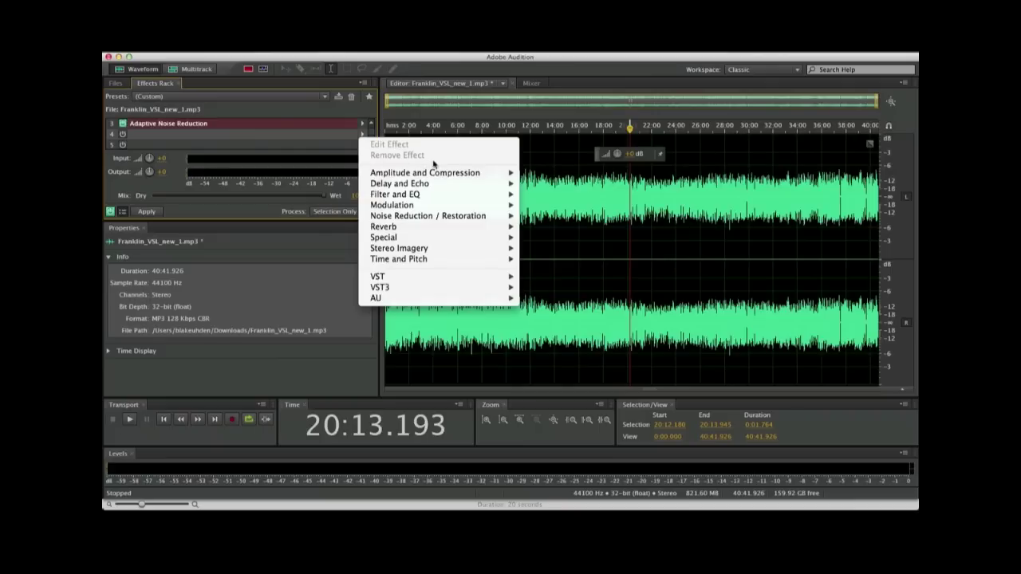
mouse_move(459, 173)
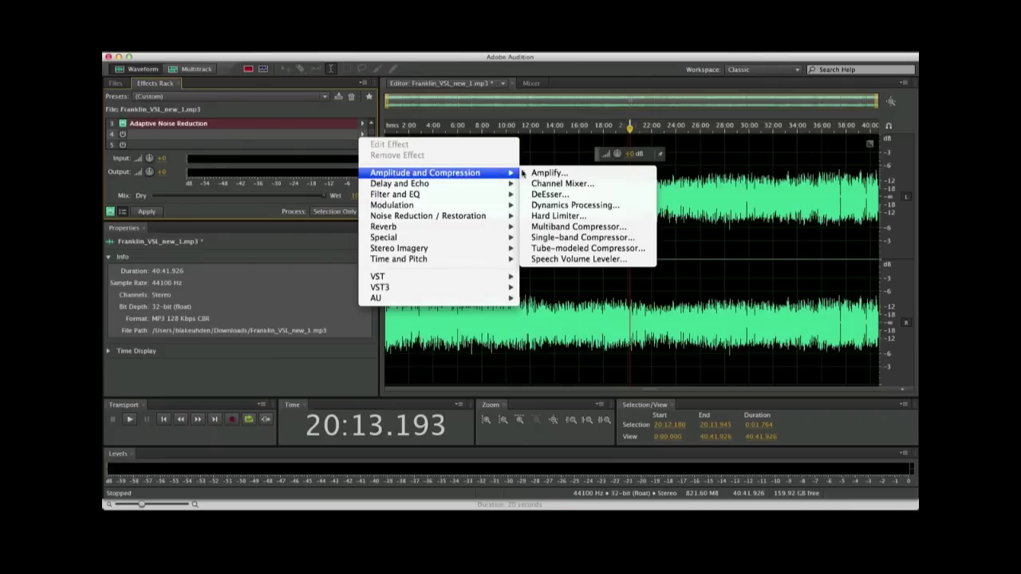
click(561, 206)
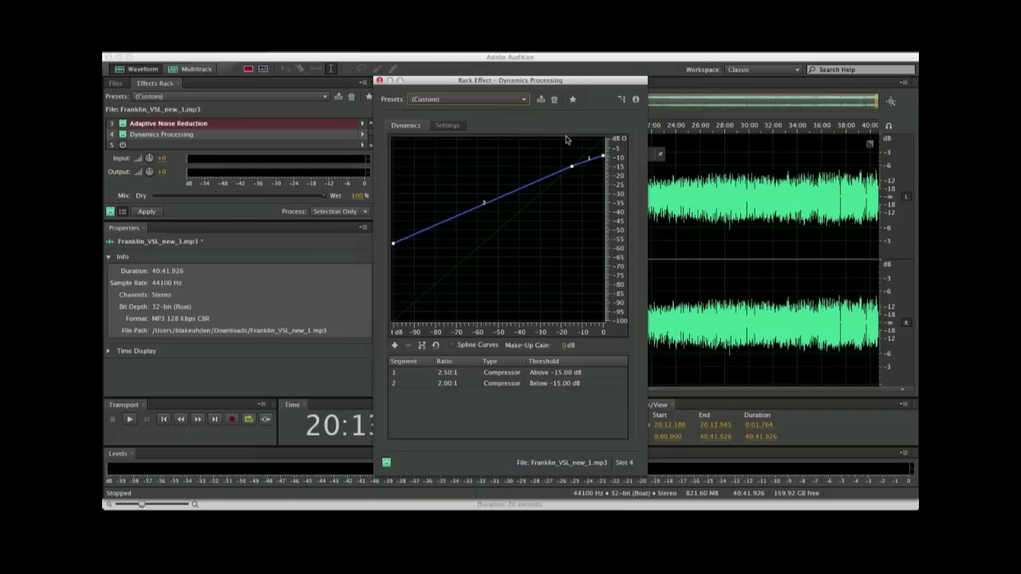
Load the Noise Gate @ 20dB preset into Dynamics Processing and move its window aside.
click(524, 102)
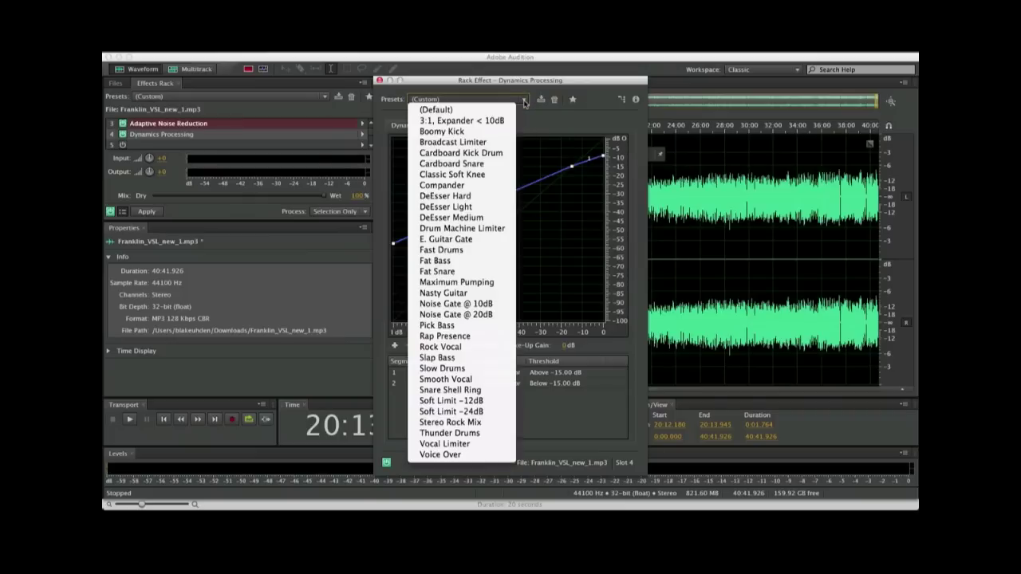
click(462, 315)
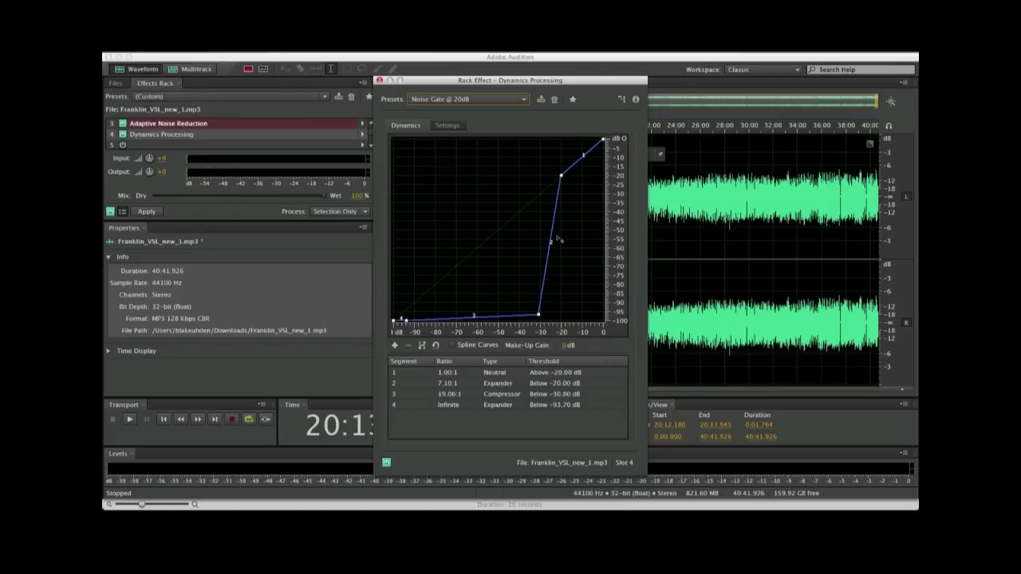
drag(550, 81, 360, 69)
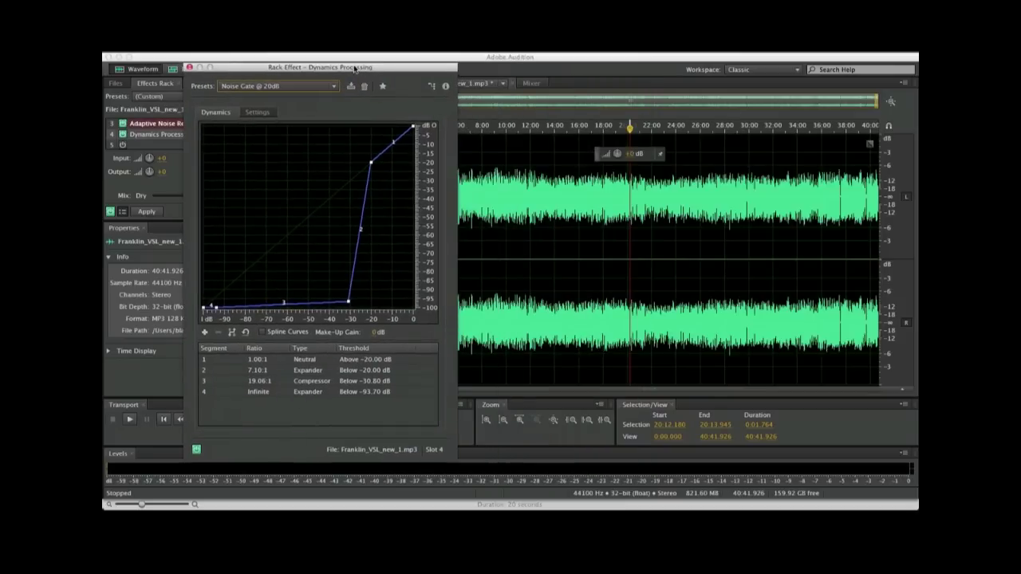
Listen to the noise gate's effect by playing the audio from about 12:31.
click(552, 133)
key(space)
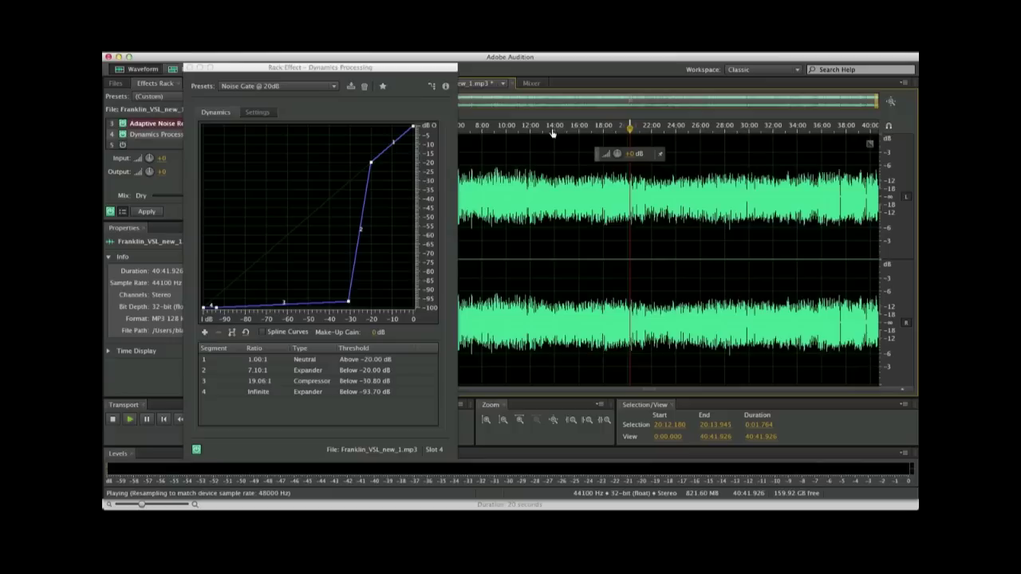
key(space)
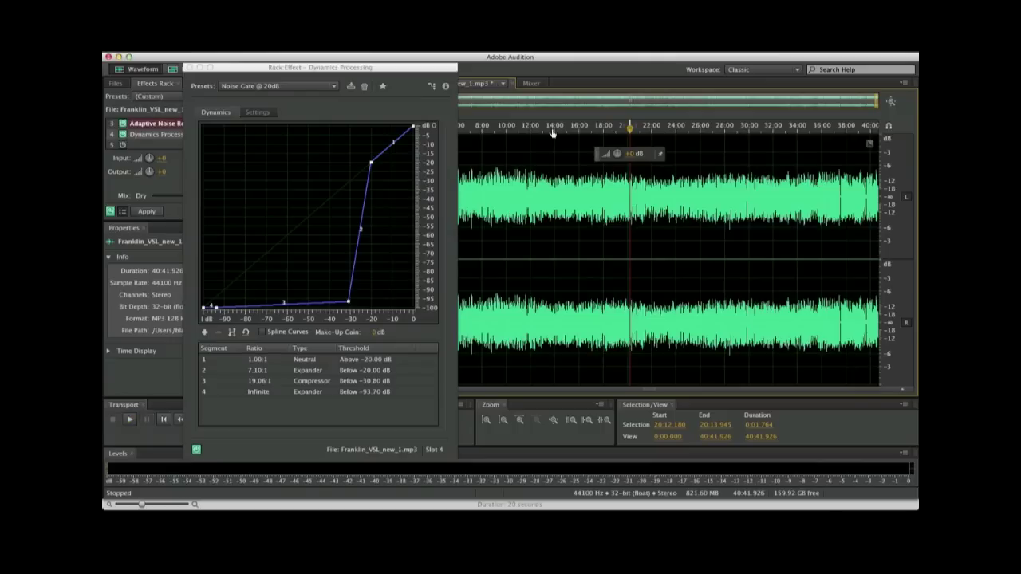
click(537, 130)
key(space)
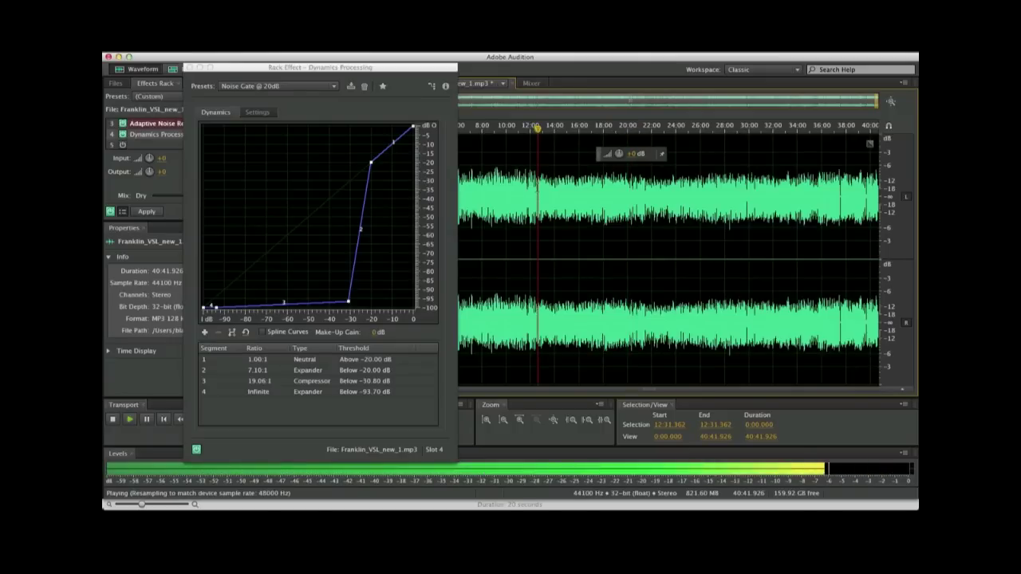
key(space)
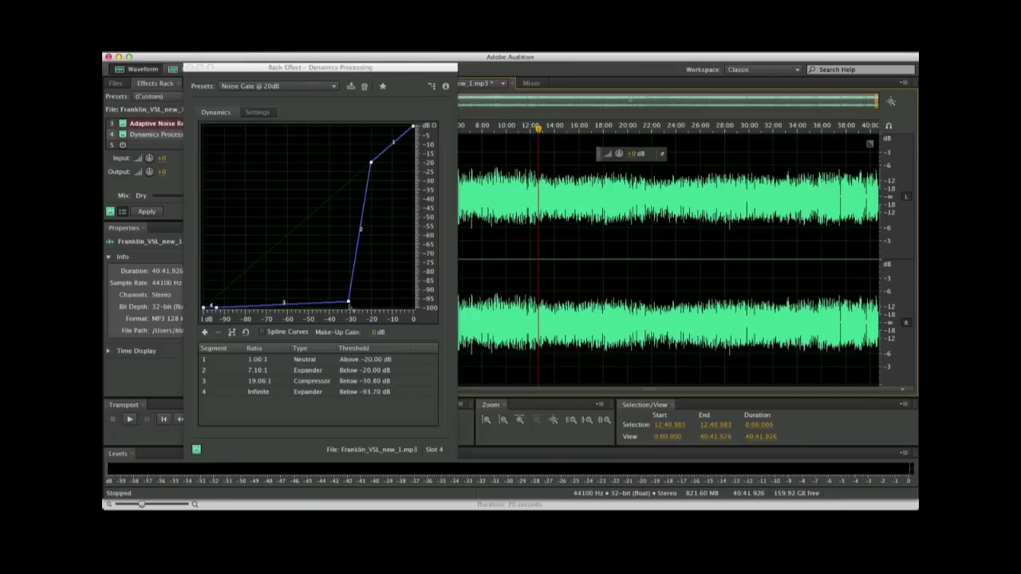
Drag the gate's third threshold from about -31 dB down to -42.70 dB, then close Dynamics Processing.
mouse_move(350, 306)
click(349, 302)
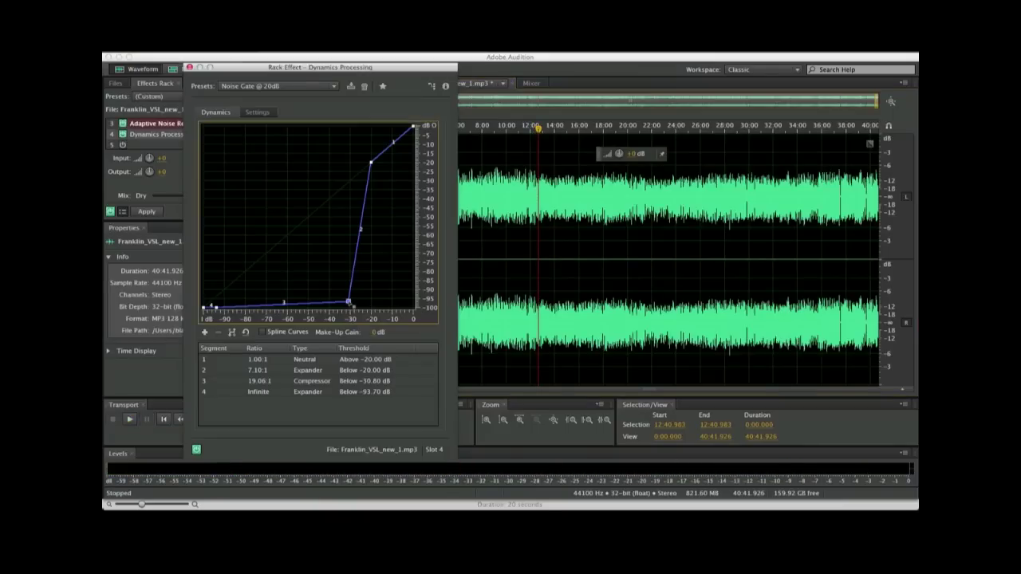
drag(348, 303, 332, 301)
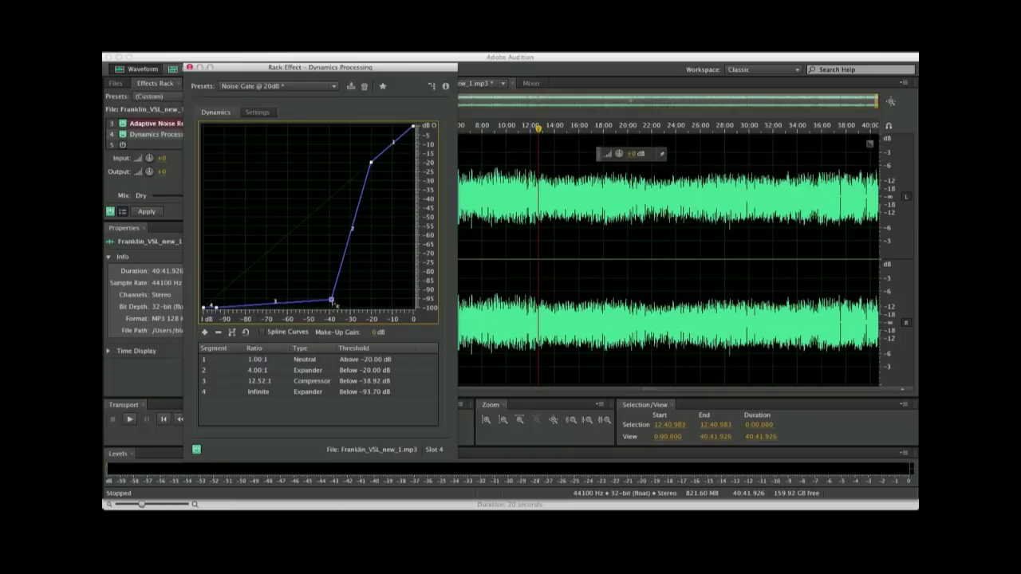
key(space)
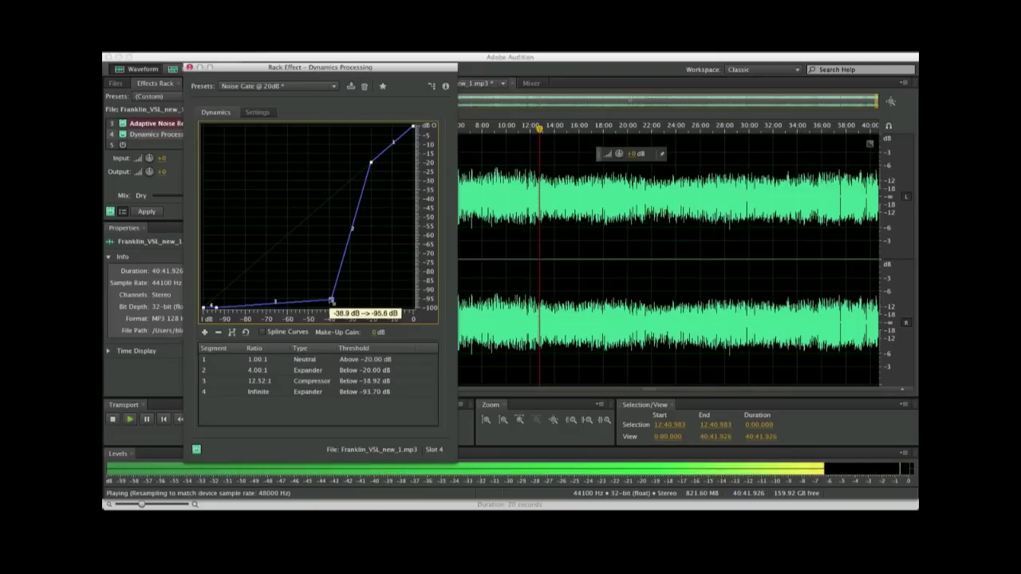
key(space)
drag(332, 301, 326, 301)
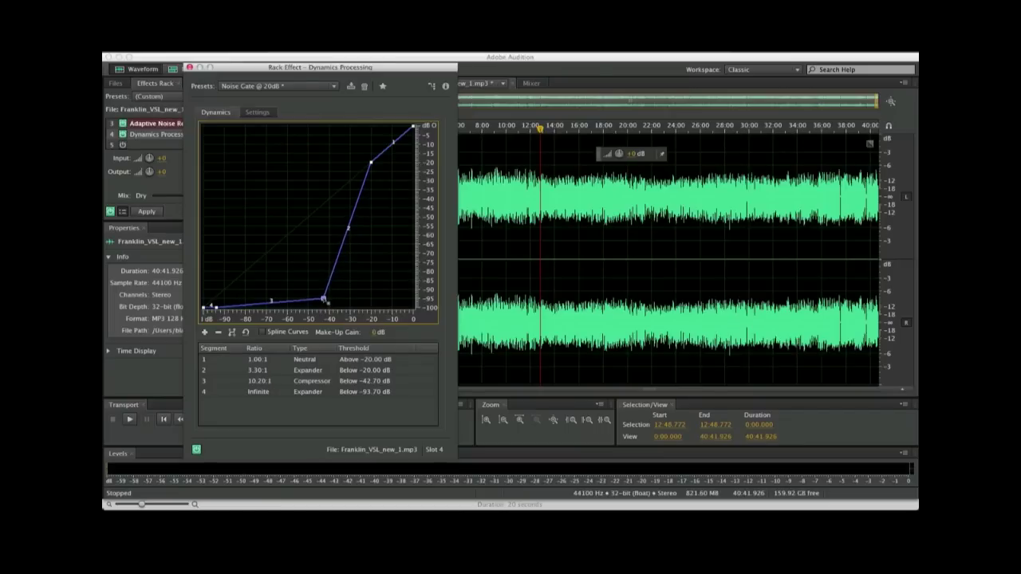
click(189, 67)
click(326, 150)
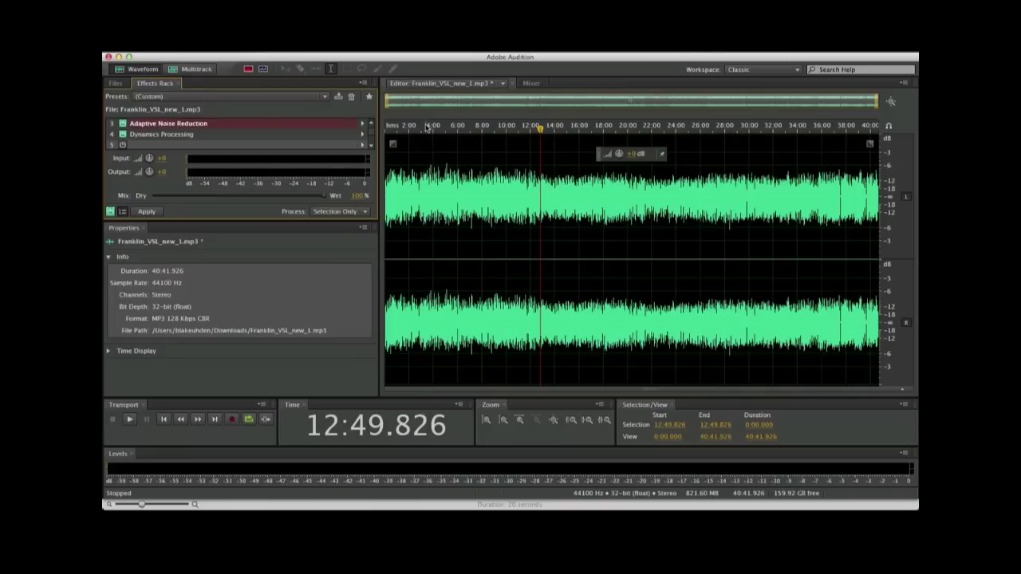
Zoom the timeline in around 12:50 to about 12:02–13:37 and place the playhead at 12:20.
scroll(323, 120, up, 2)
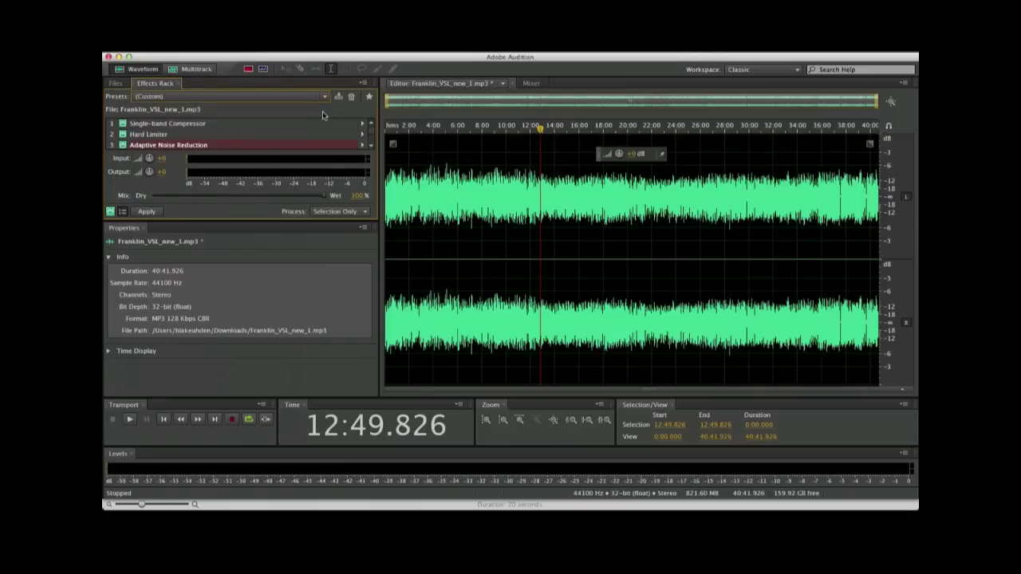
key(equal)
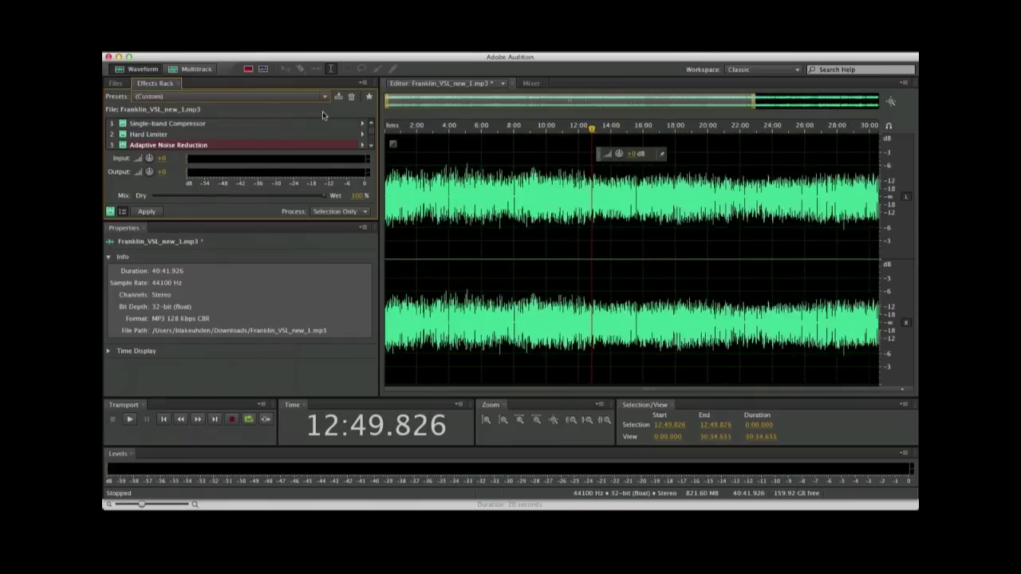
key(equal)
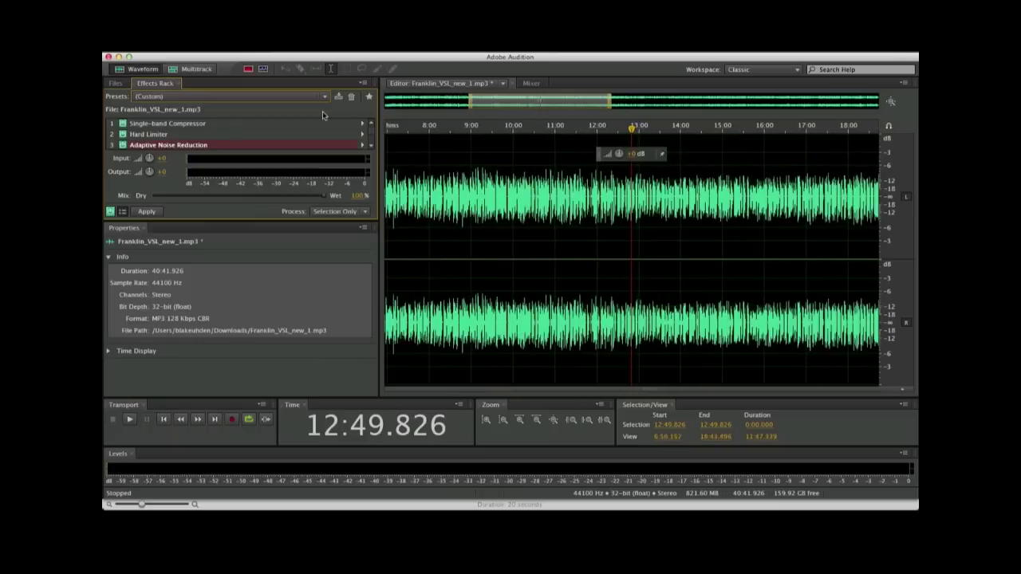
key(equal)
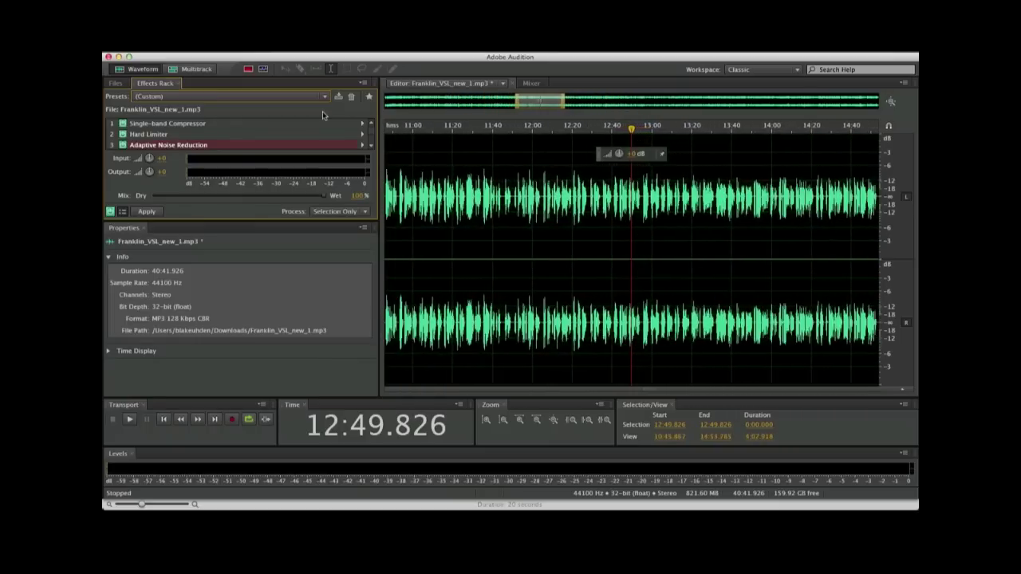
key(equal)
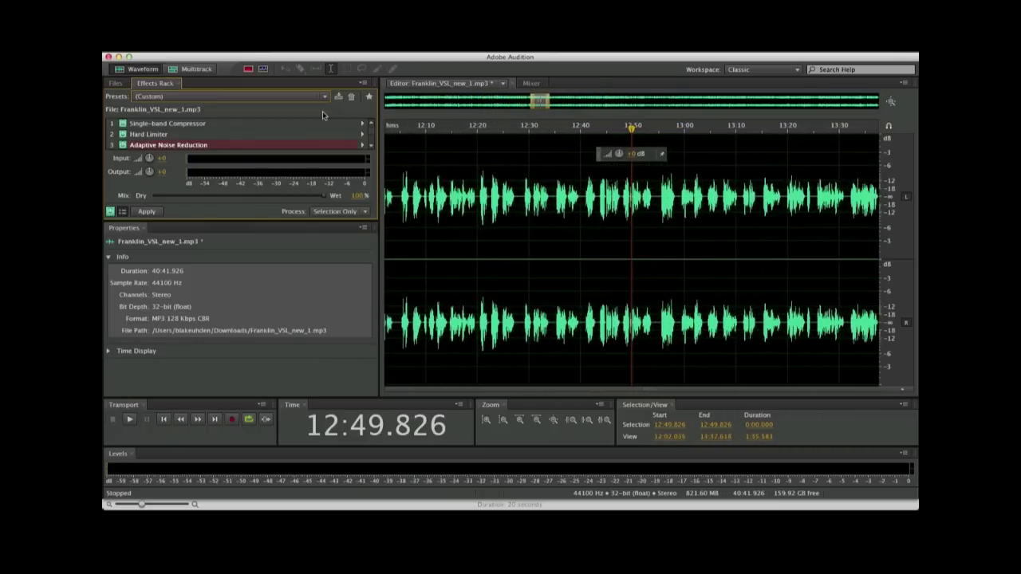
key(Right)
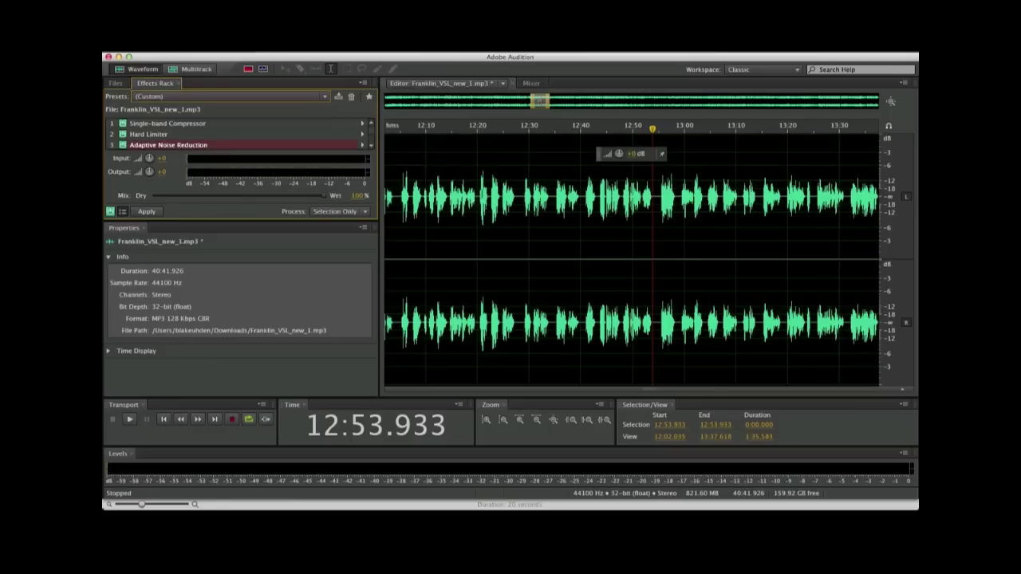
click(477, 195)
Delete about a minute of audio starting at 12:20, then undo the deletion.
drag(477, 196, 814, 180)
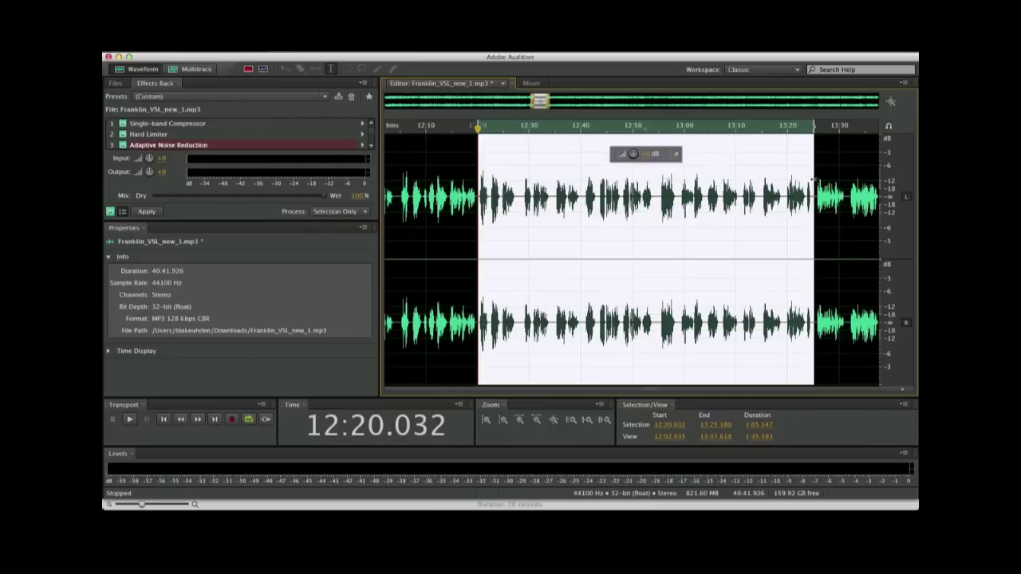
key(Delete)
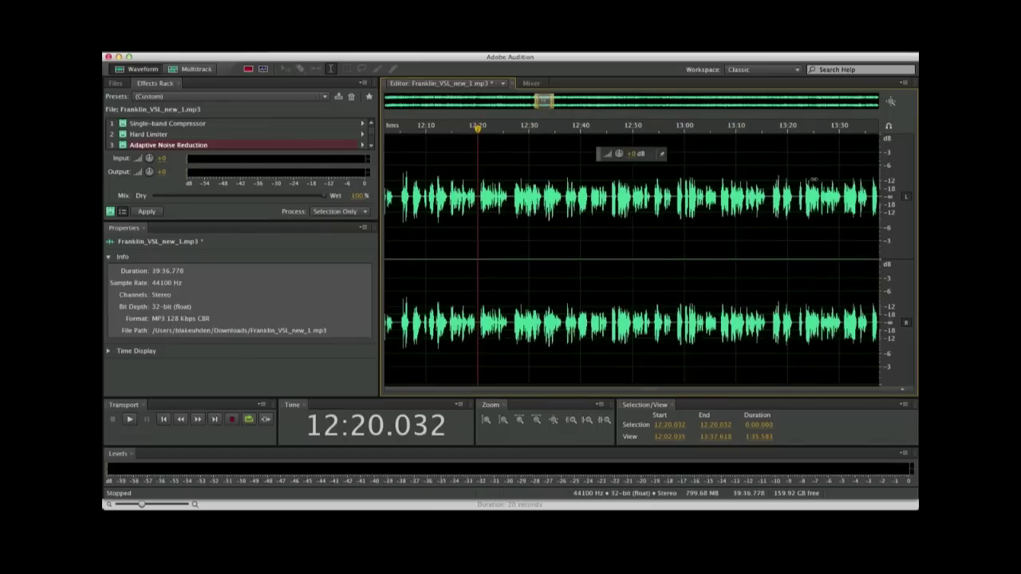
click(460, 195)
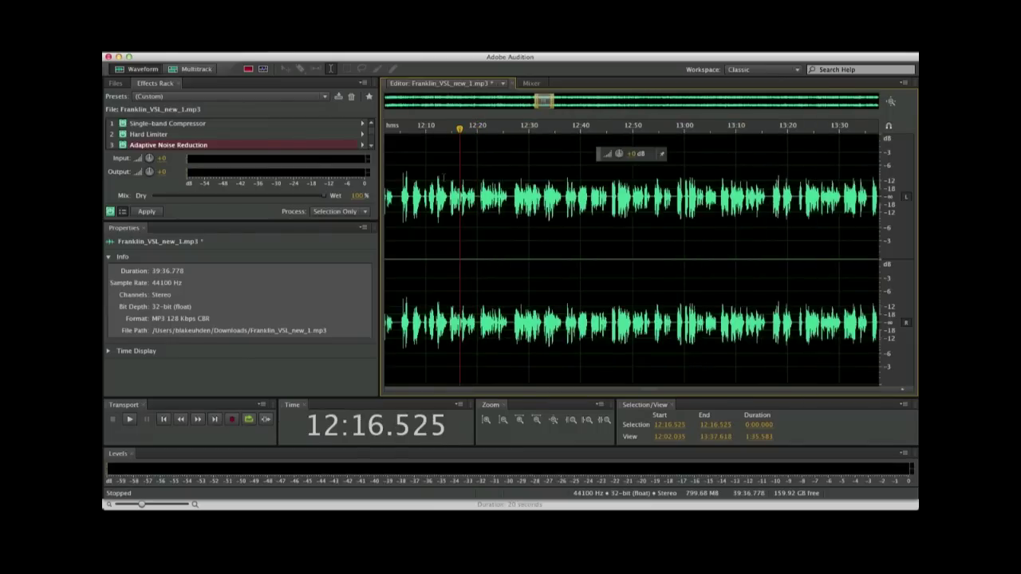
key(ctrl+z)
Place the playhead at 12:32 and zoom out to show the whole 40-minute file.
click(440, 177)
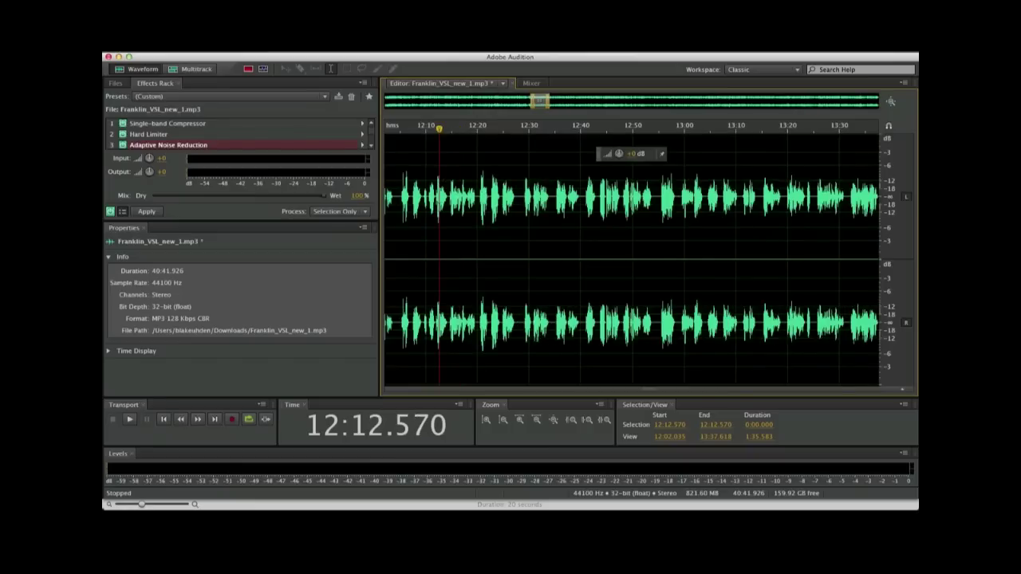
click(274, 240)
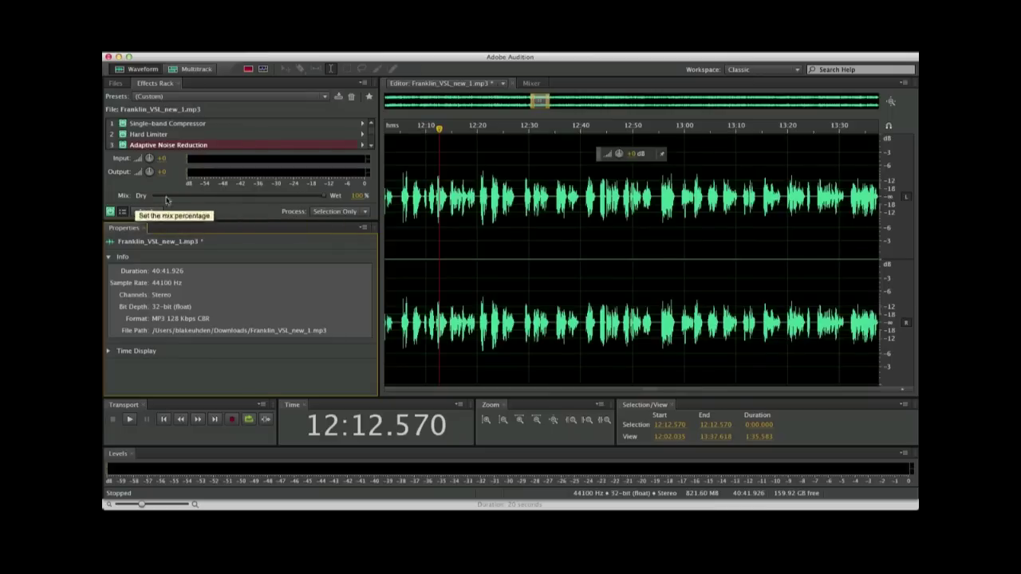
click(540, 239)
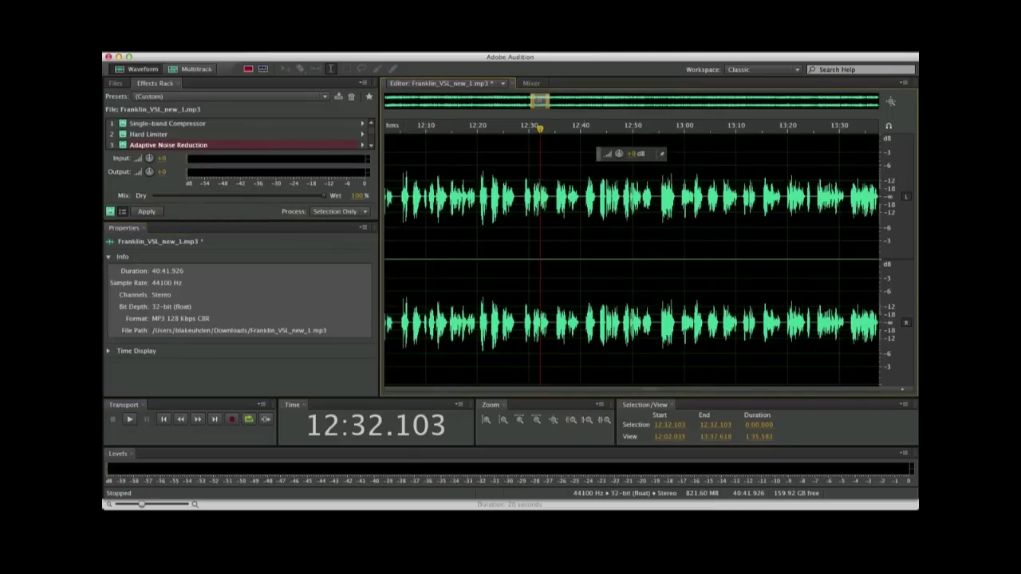
key(backslash)
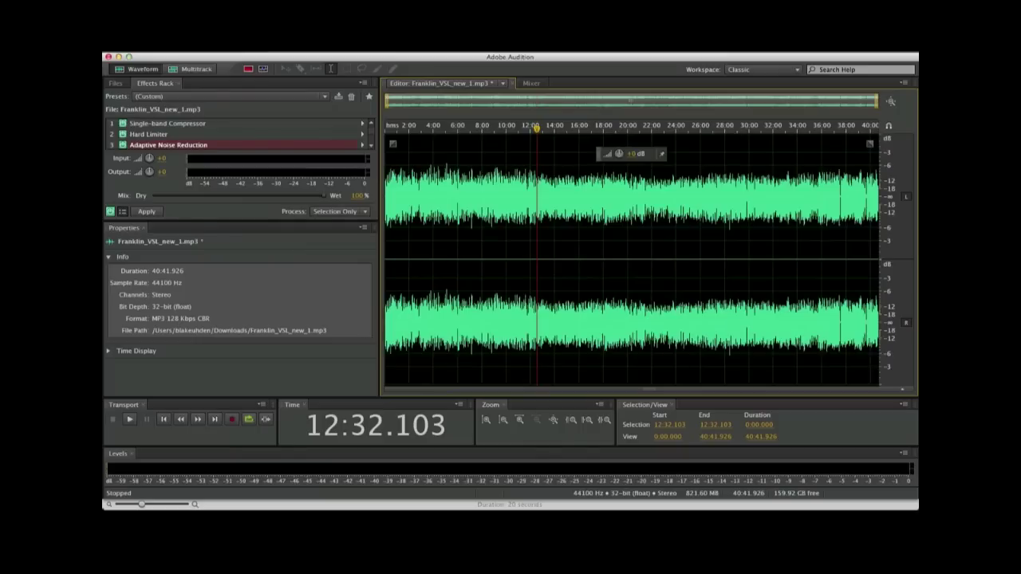